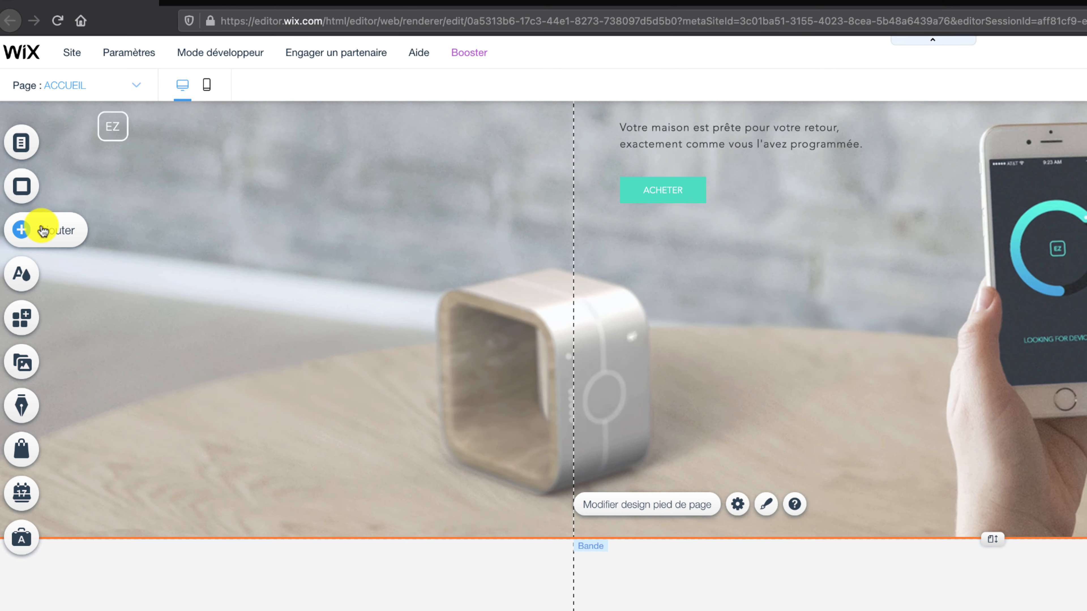
Add the single-line subscription form with a red outlined e-mail field and red button to the page
{"action": "left_click", "coordinate": [42, 231]}
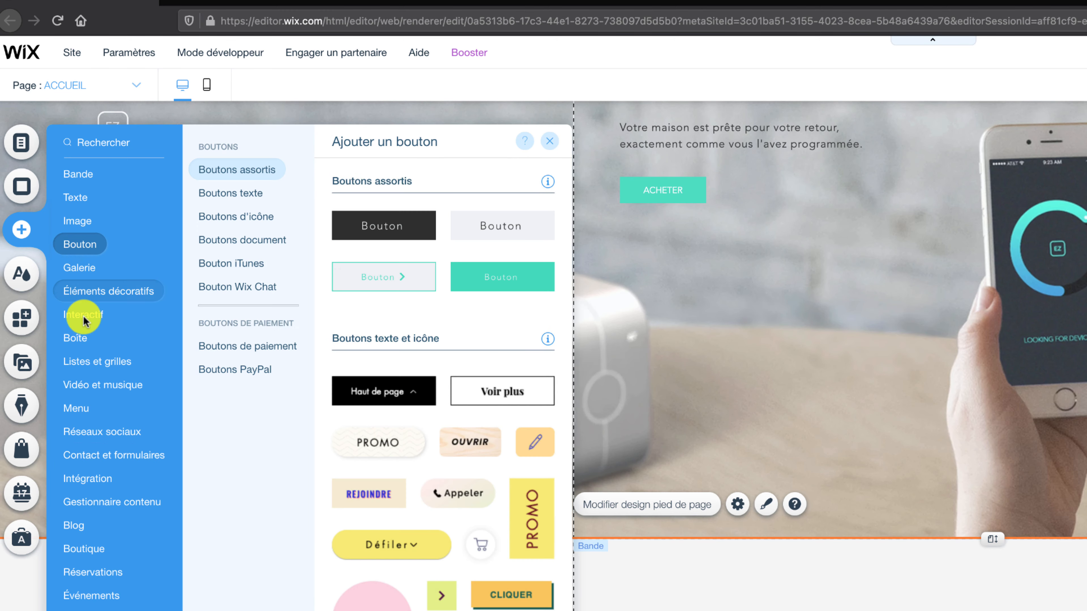
{"action": "mouse_move", "coordinate": [113, 471]}
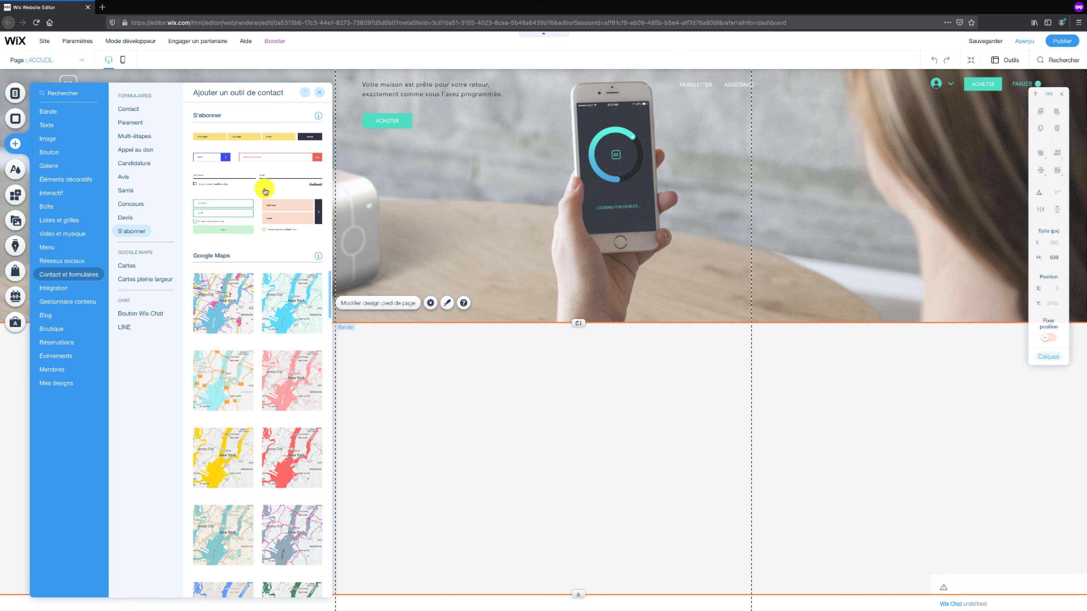
{"action": "left_click", "coordinate": [257, 160]}
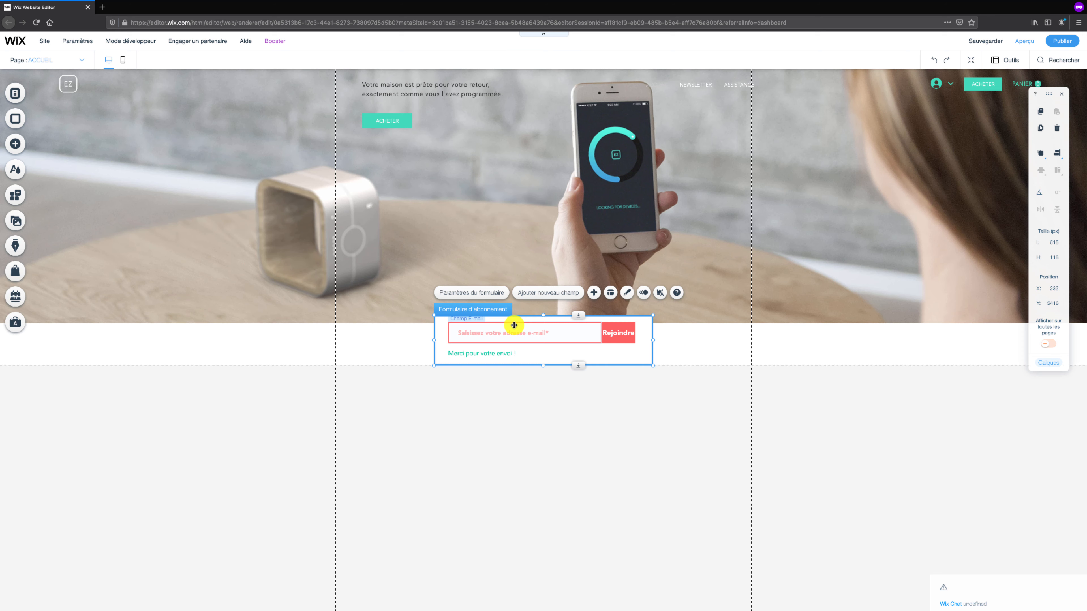
Move the subscription form into the footer below the phone image and shorten the footer
{"action": "mouse_move", "coordinate": [532, 400]}
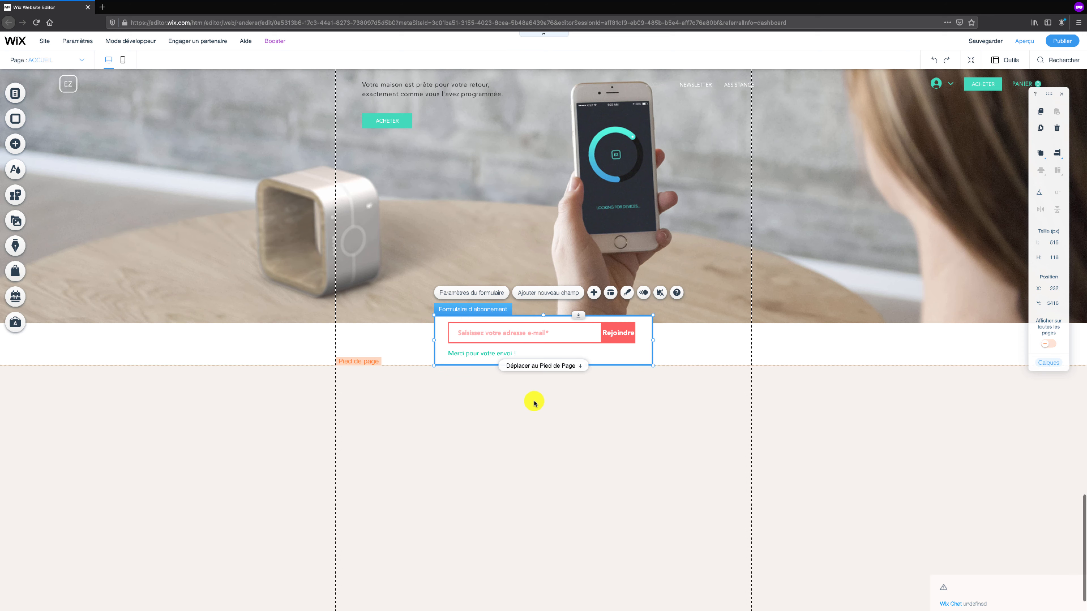
{"action": "left_click", "coordinate": [539, 367]}
{"action": "left_click_drag", "start_coordinate": [537, 350], "coordinate": [532, 430]}
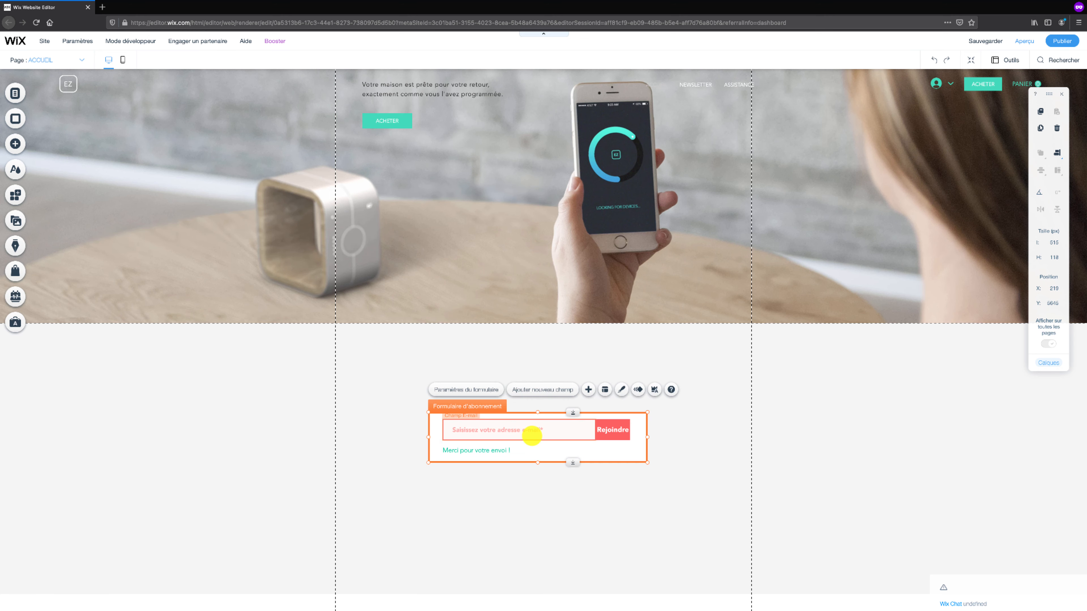
{"action": "left_click", "coordinate": [555, 591]}
{"action": "left_click_drag", "start_coordinate": [574, 593], "coordinate": [541, 517]}
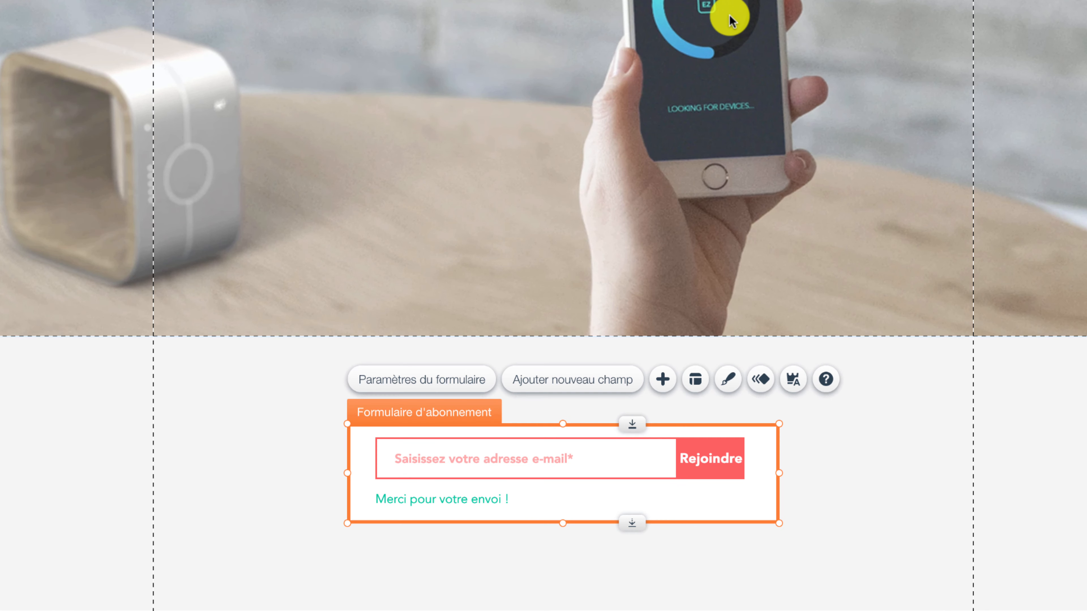
Open the custom design settings for the color and opacity of the form's fields in their normal state
{"action": "left_click", "coordinate": [728, 382]}
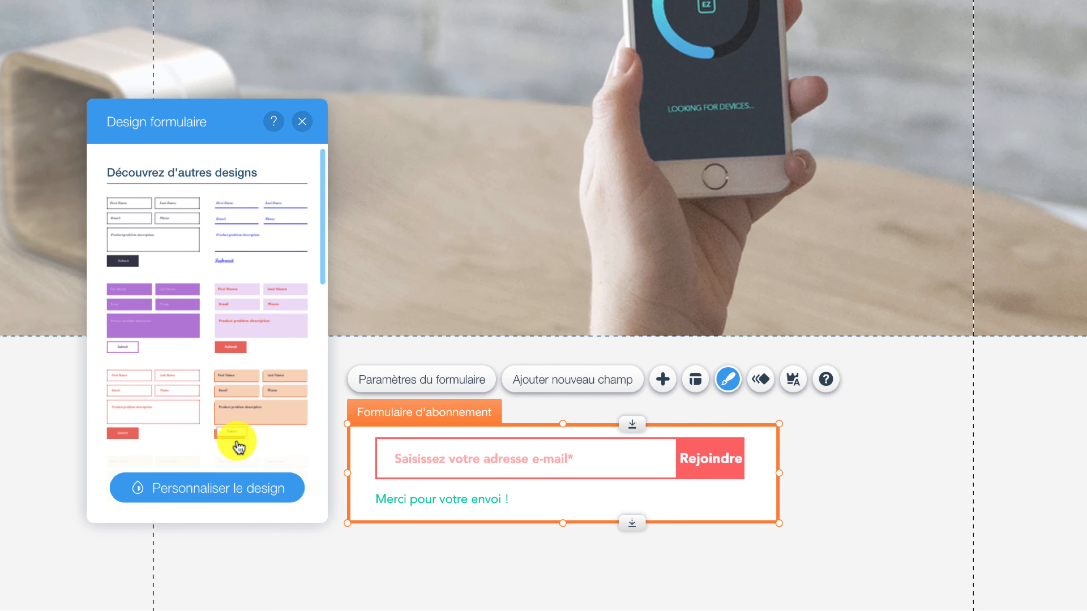
{"action": "left_click", "coordinate": [239, 480]}
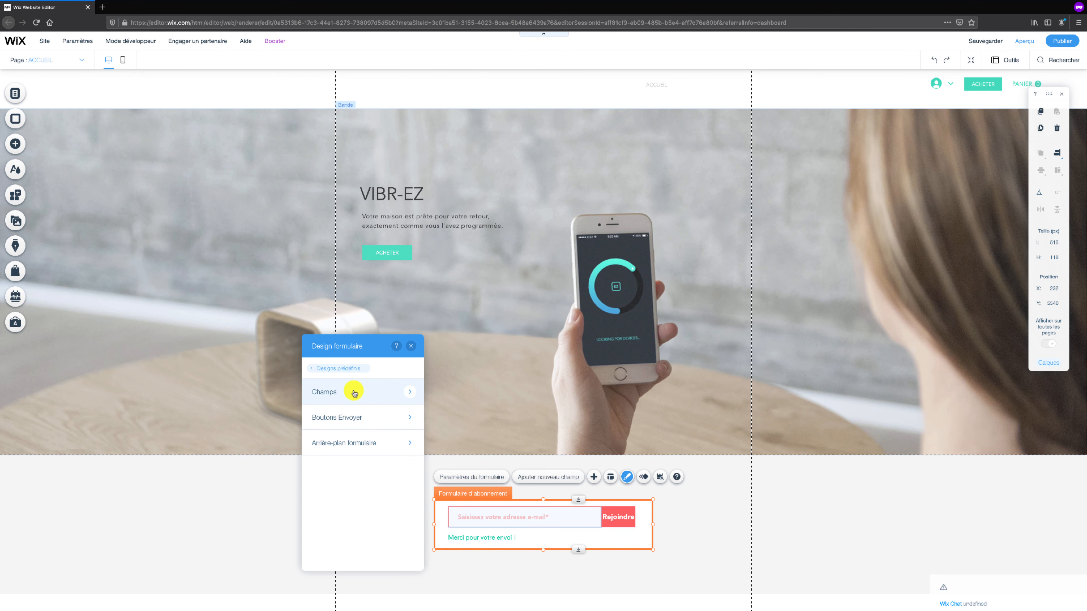
{"action": "left_click", "coordinate": [360, 393]}
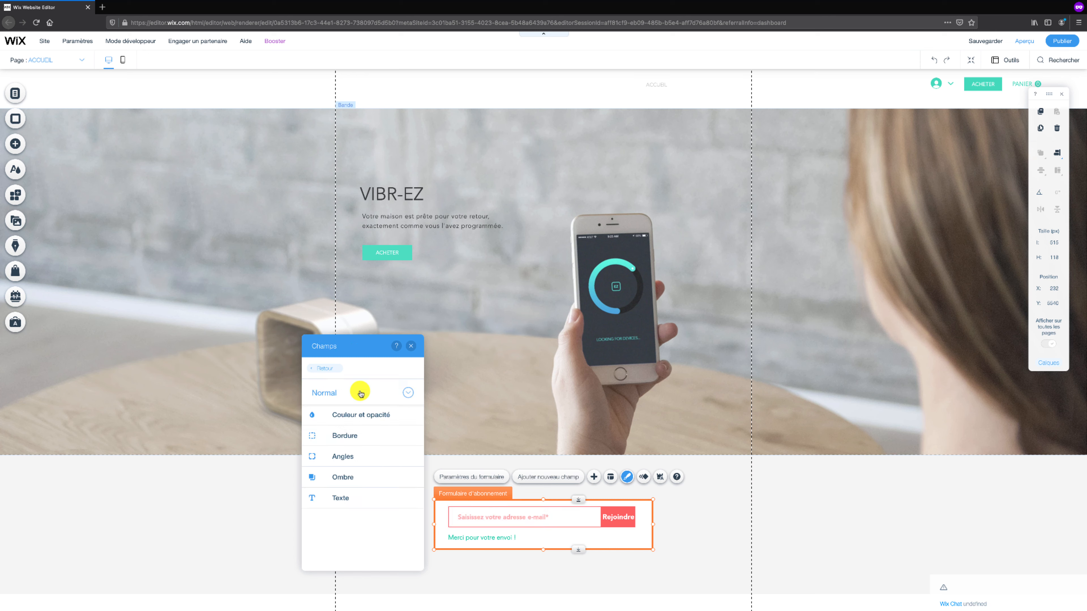
{"action": "left_click", "coordinate": [360, 418]}
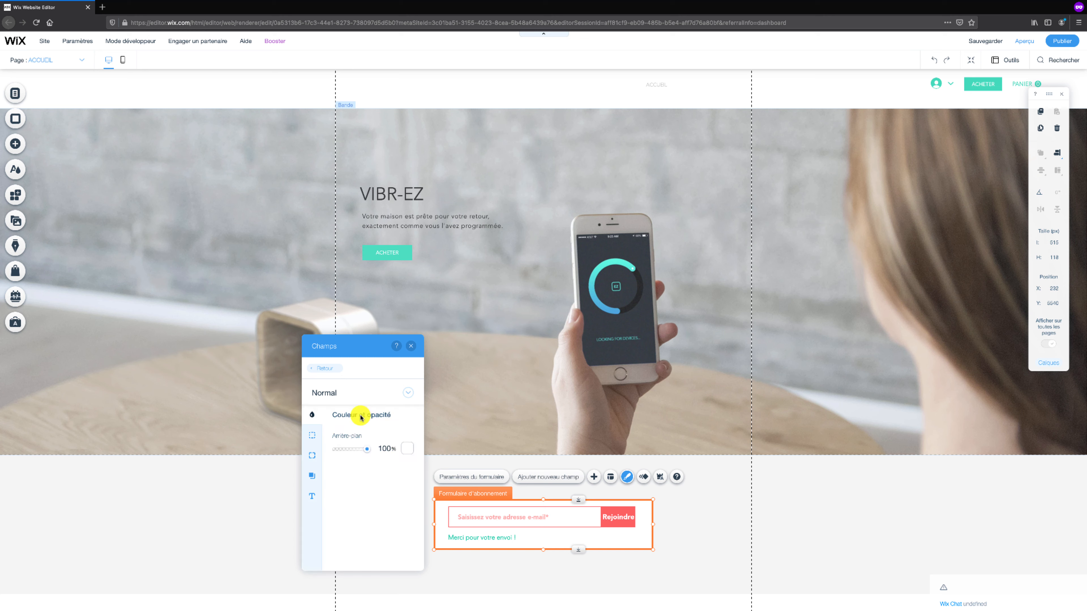
Try the theme's turquoise as the form fields' background and set it back to white
{"action": "left_click", "coordinate": [406, 449]}
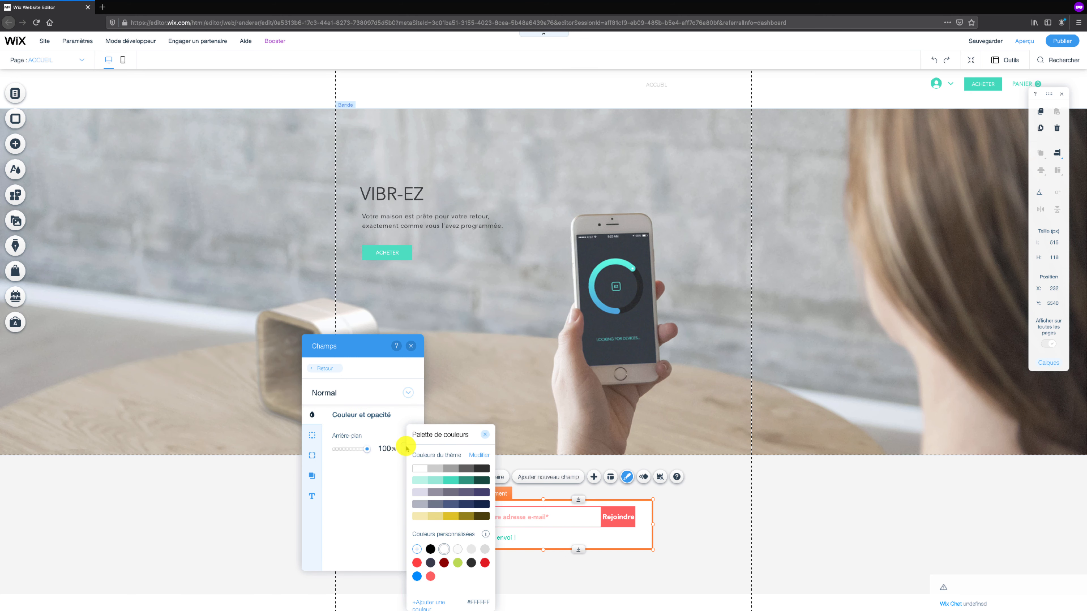
{"action": "left_click", "coordinate": [446, 481]}
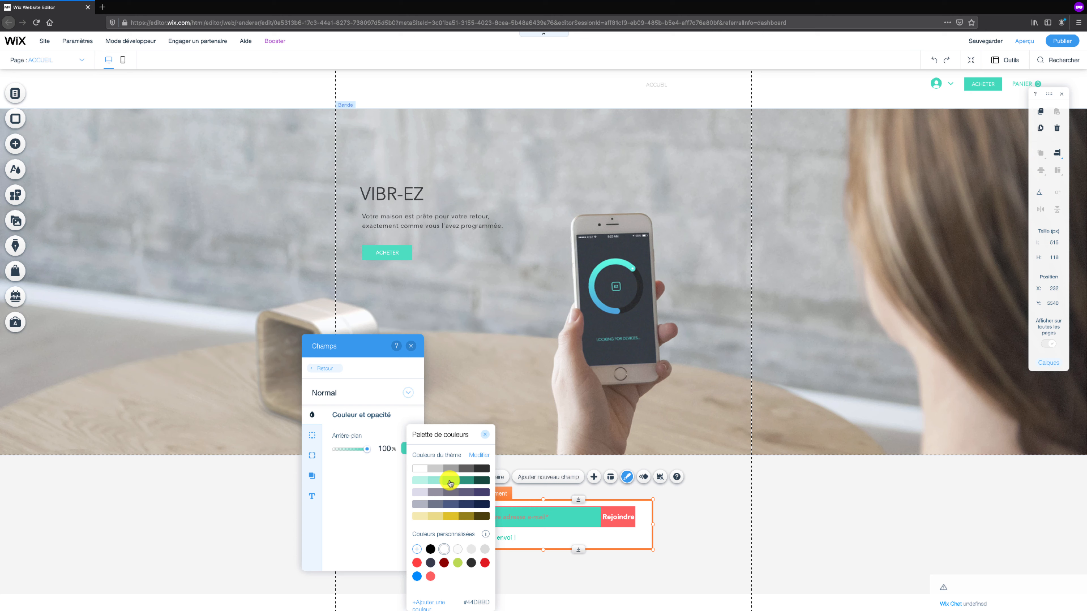
{"action": "left_click", "coordinate": [423, 469]}
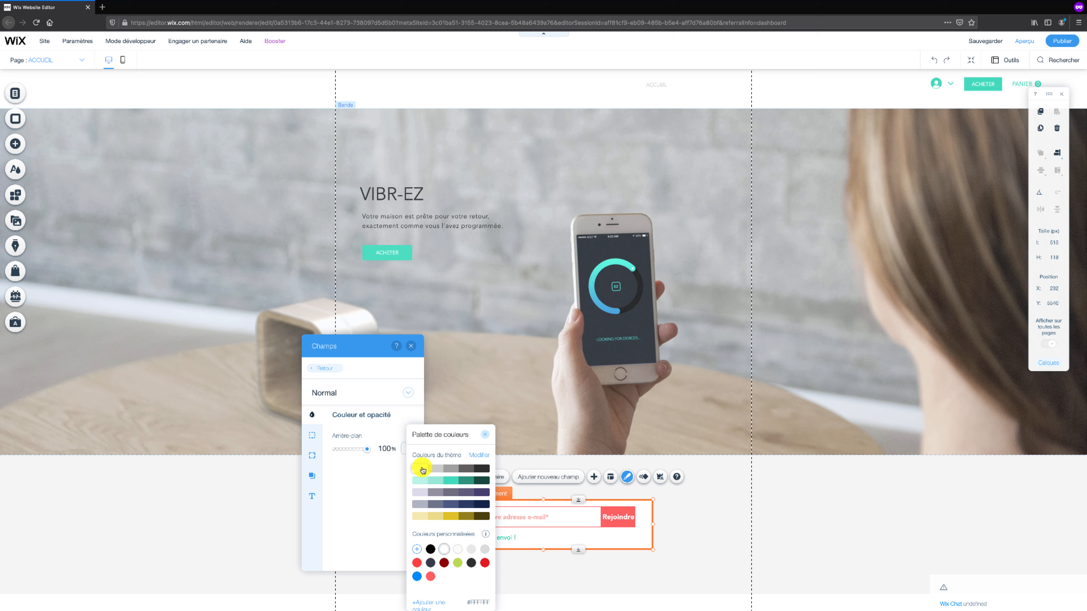
{"action": "left_click", "coordinate": [423, 470]}
{"action": "left_click", "coordinate": [391, 466]}
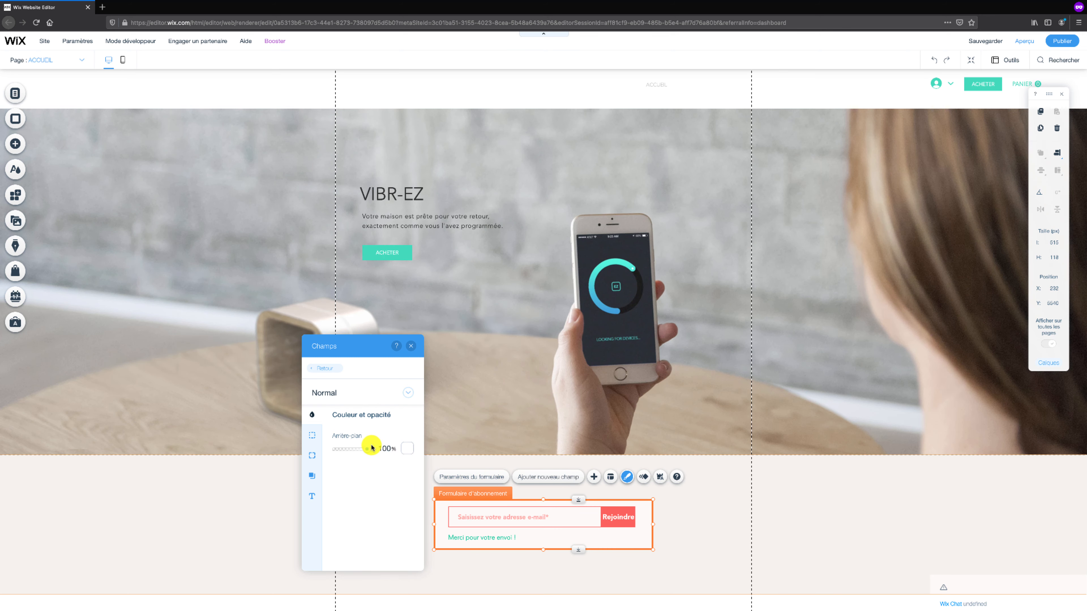
Lower the form fields' background opacity and set their border color to the theme's turquoise
{"action": "left_click_drag", "start_coordinate": [367, 448], "coordinate": [328, 451]}
{"action": "left_click", "coordinate": [316, 436]}
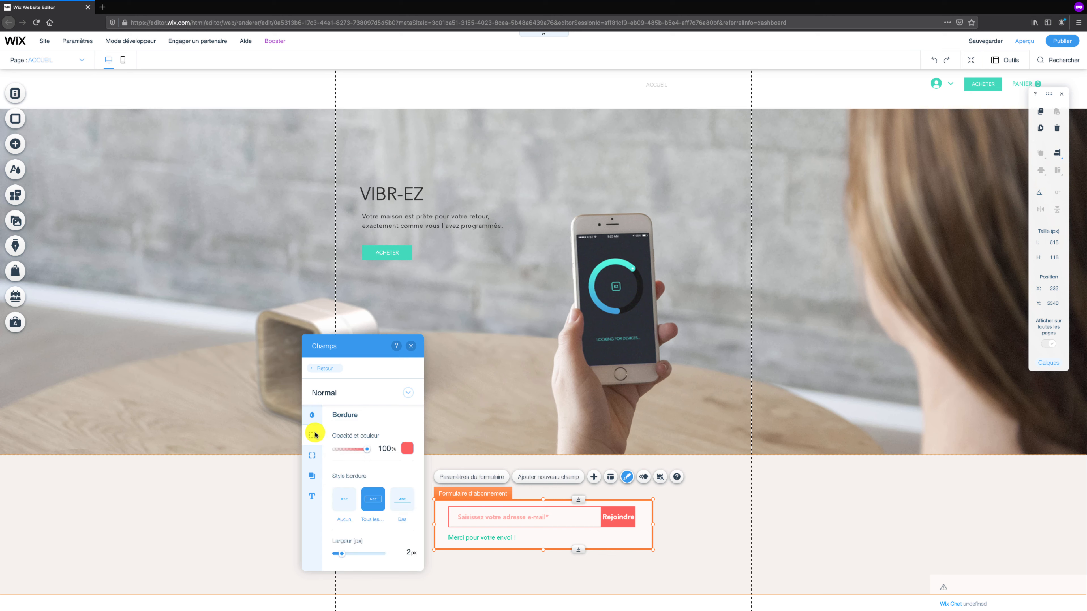
{"action": "left_click", "coordinate": [405, 449]}
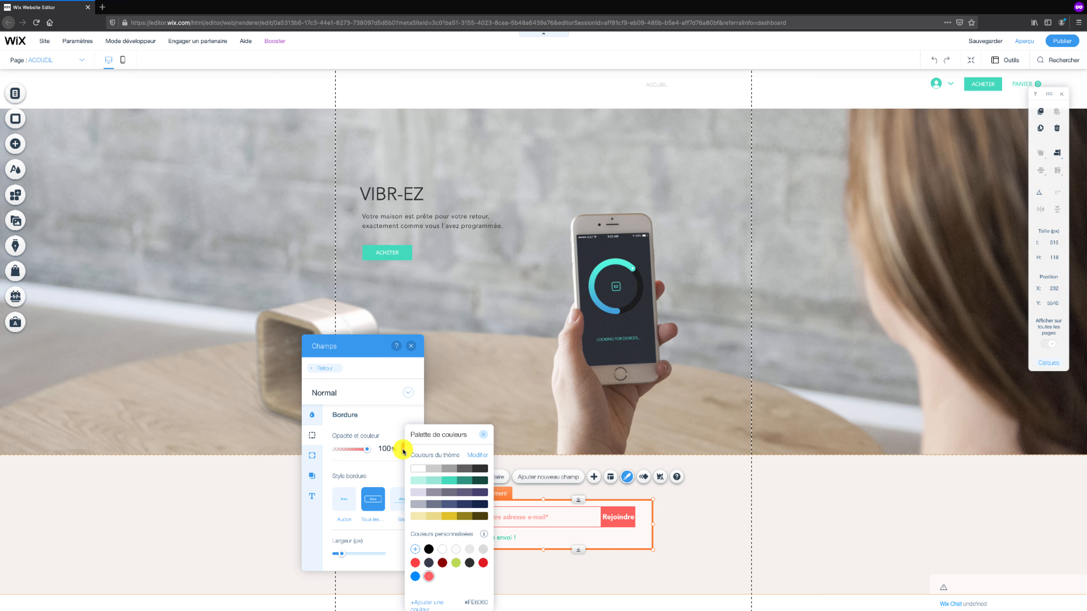
{"action": "left_click", "coordinate": [450, 480]}
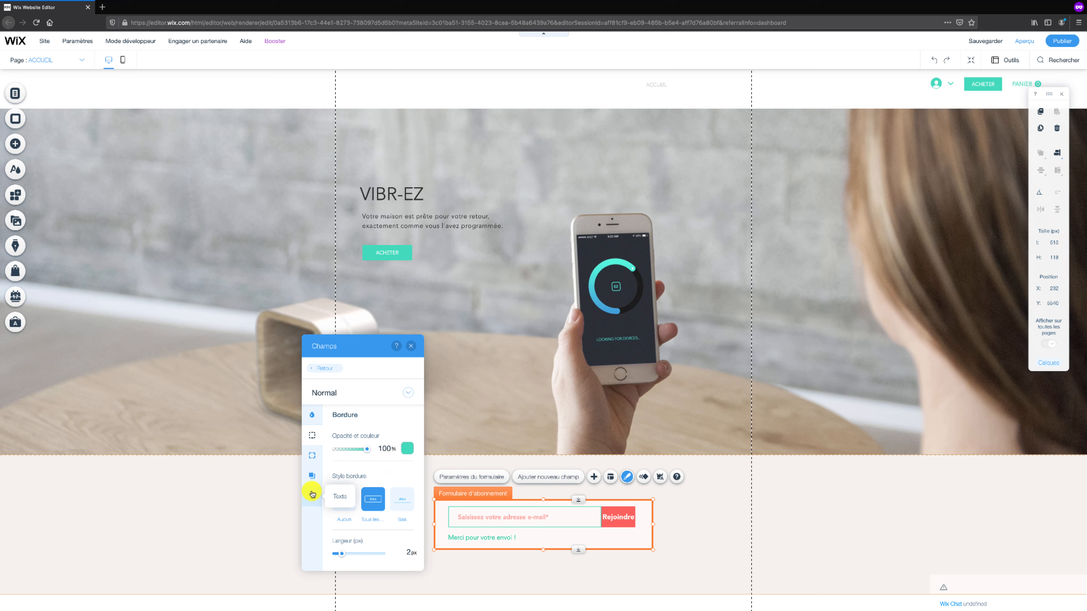
Set the field title color and the required marker color of the form fields to the theme's turquoise
{"action": "left_click", "coordinate": [312, 495]}
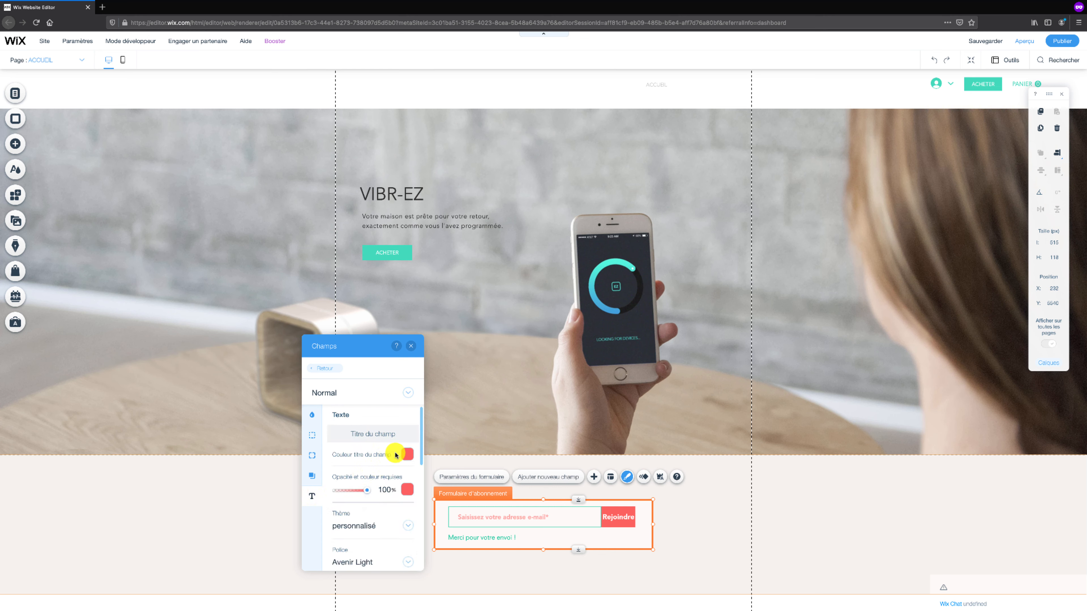
{"action": "left_click", "coordinate": [382, 491]}
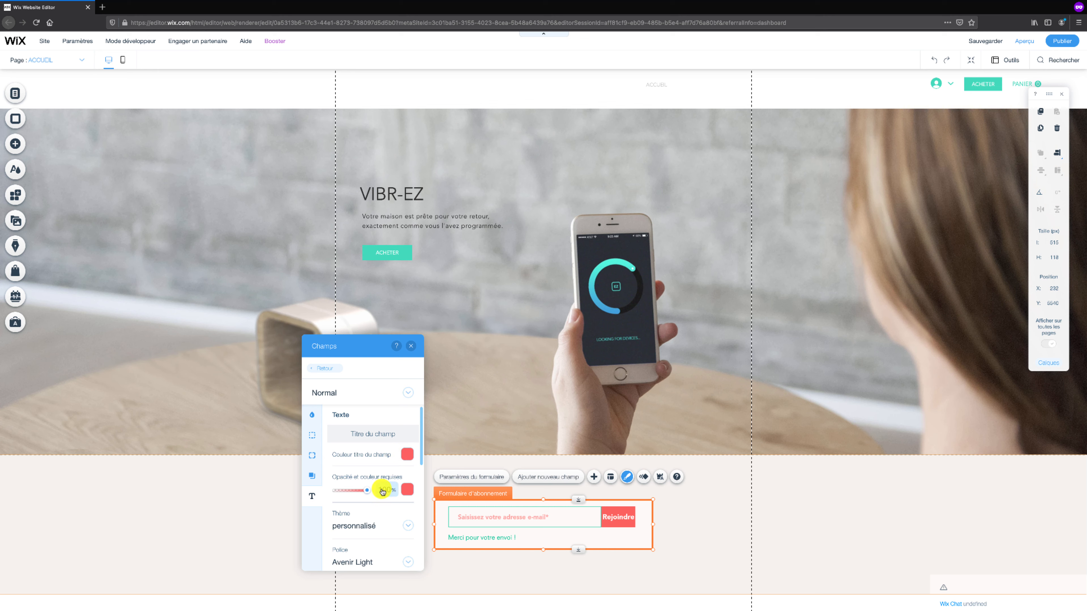
{"action": "left_click", "coordinate": [408, 456]}
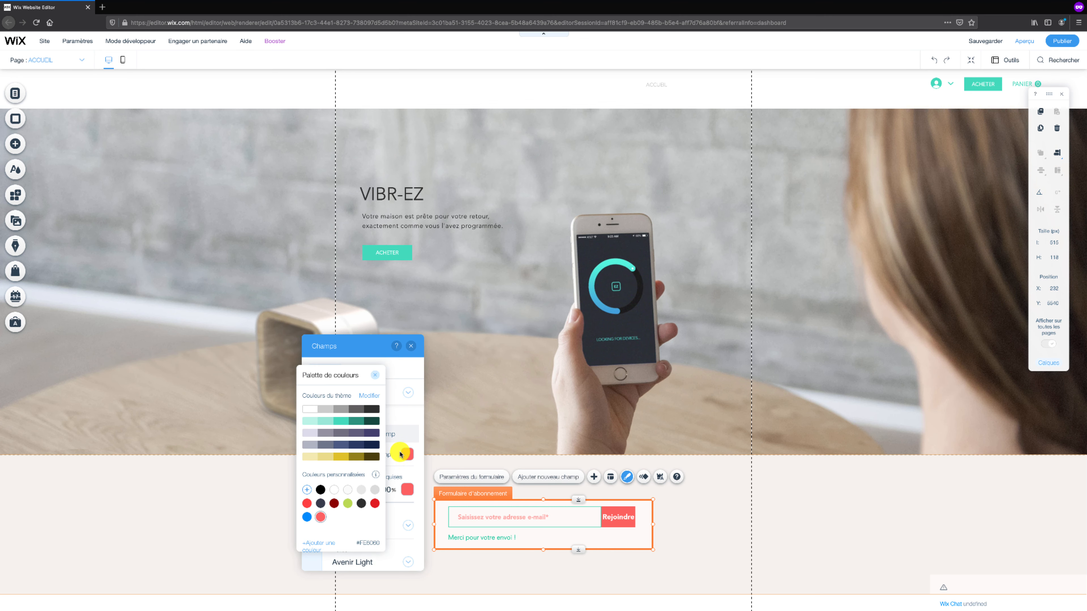
{"action": "left_click", "coordinate": [347, 424]}
{"action": "left_click", "coordinate": [394, 468]}
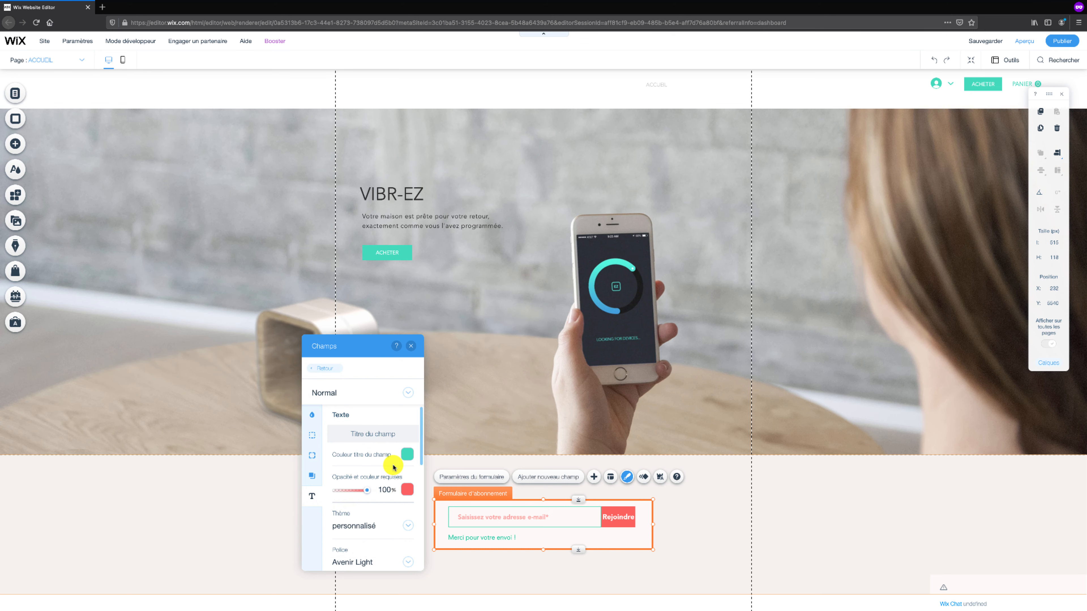
{"action": "left_click", "coordinate": [407, 489]}
{"action": "left_click", "coordinate": [447, 482]}
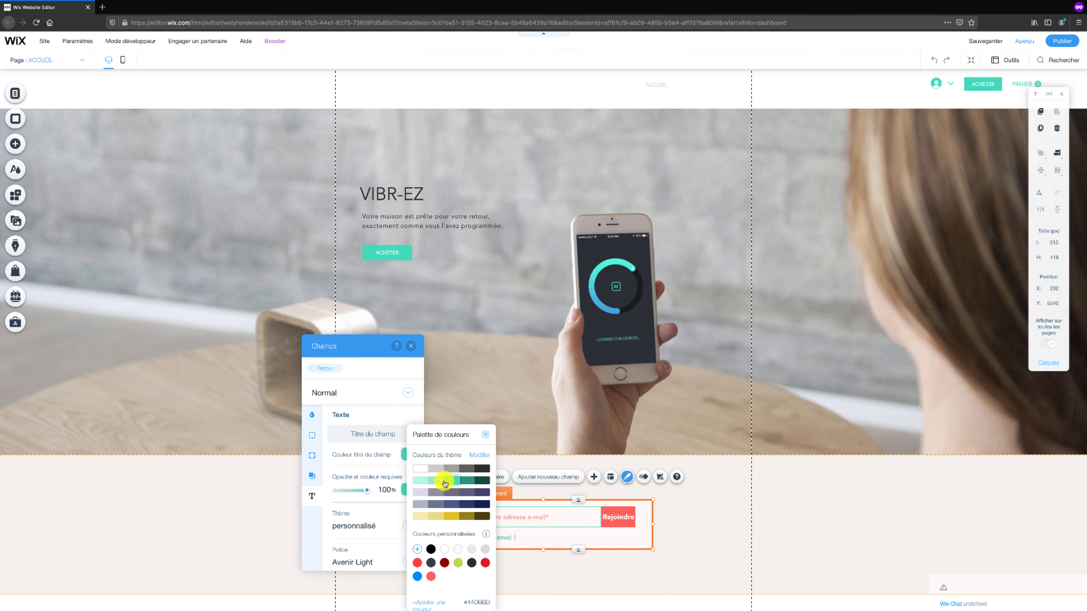
{"action": "left_click", "coordinate": [394, 471]}
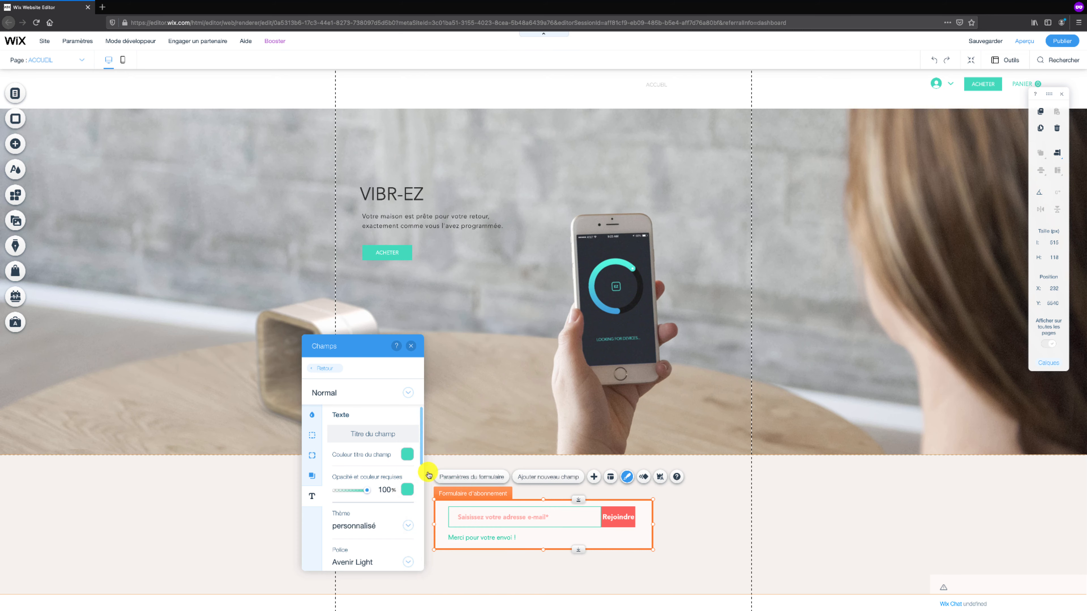
{"action": "scroll", "coordinate": [570, 445], "scroll_direction": "up", "scroll_amount": 2}
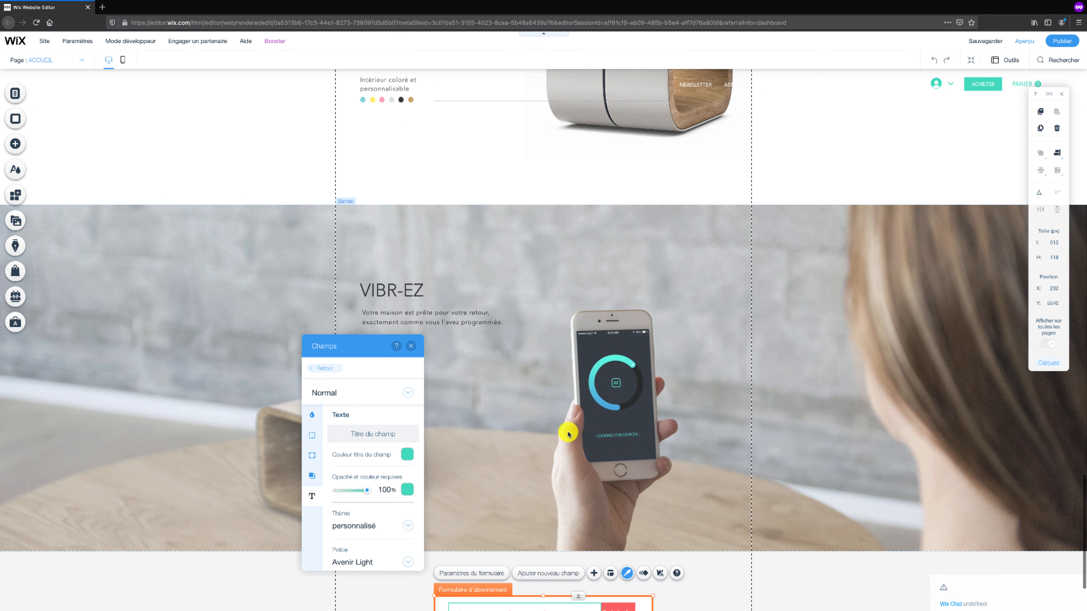
{"action": "scroll", "coordinate": [512, 261], "scroll_direction": "up", "scroll_amount": 6}
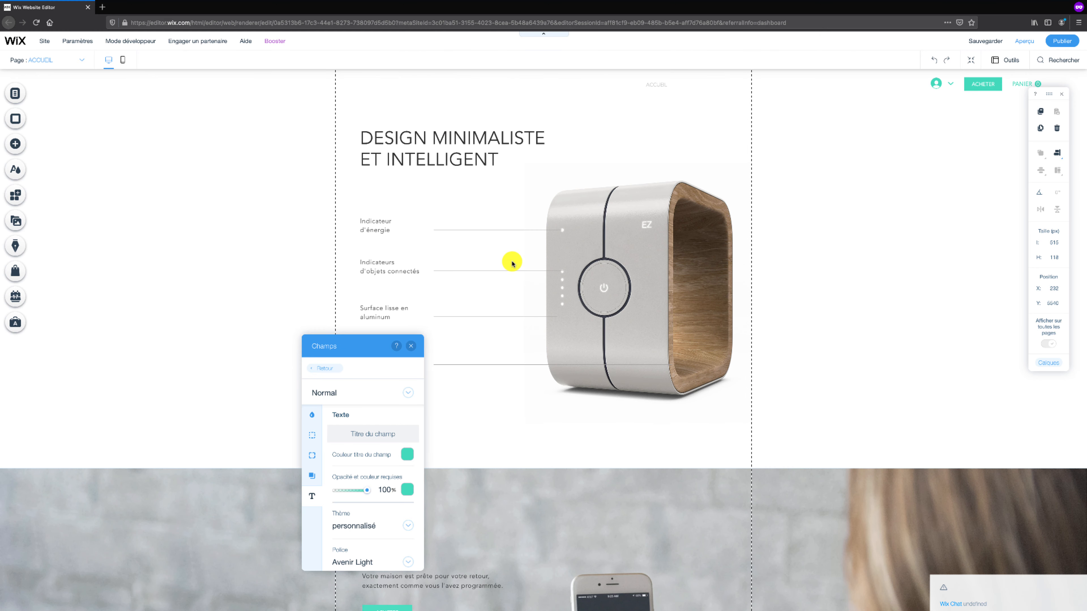
{"action": "scroll", "coordinate": [513, 262], "scroll_direction": "down", "scroll_amount": 6}
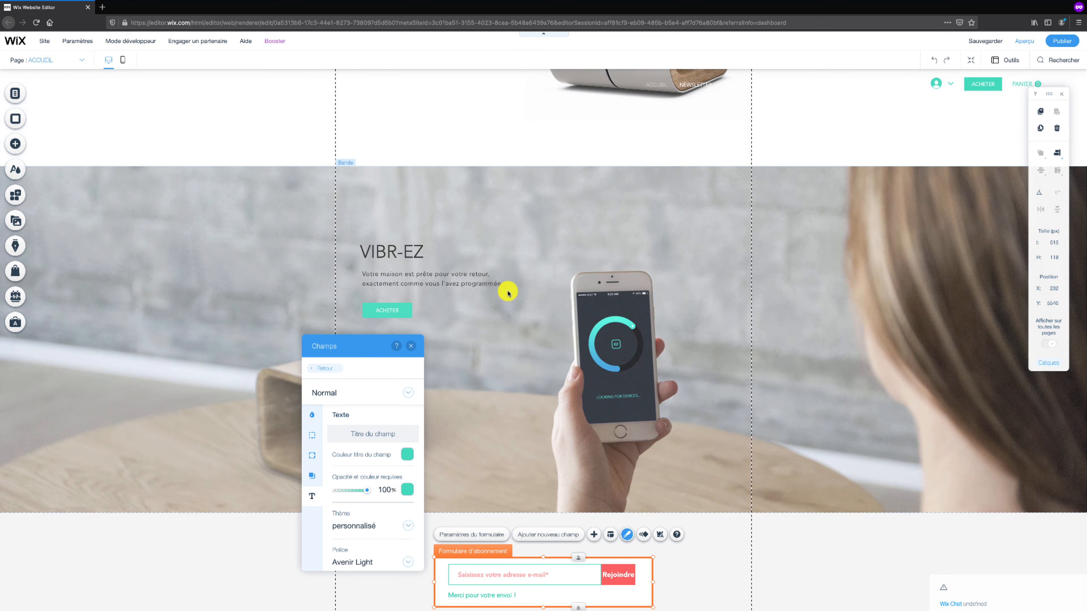
{"action": "scroll", "coordinate": [509, 293], "scroll_direction": "down", "scroll_amount": 1}
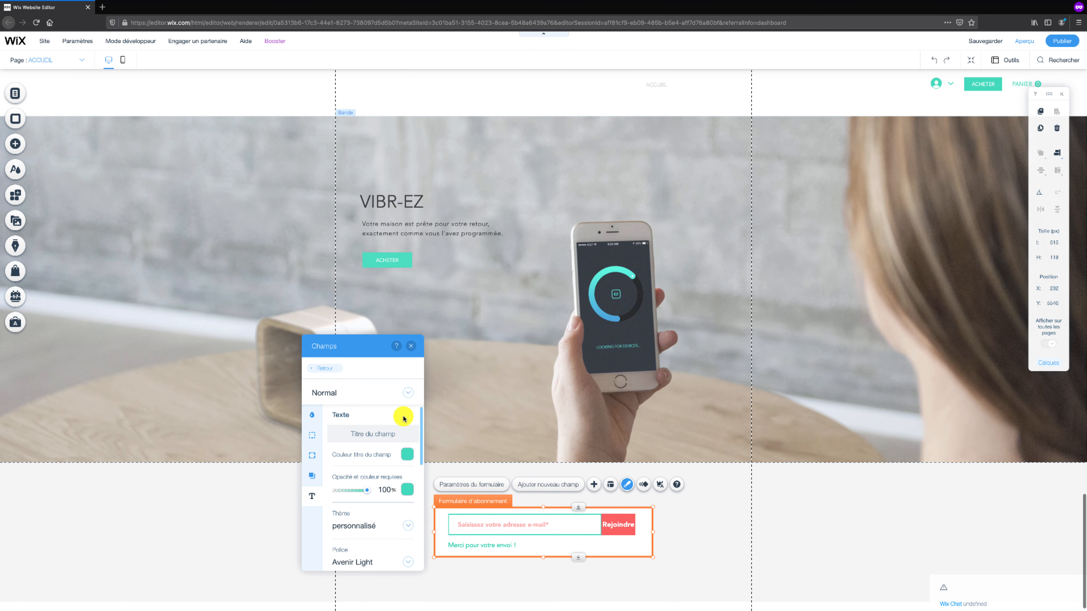
Browse the fonts available for the form's field title, keeping Avenir Light
{"action": "scroll", "coordinate": [384, 430], "scroll_direction": "down", "scroll_amount": 1}
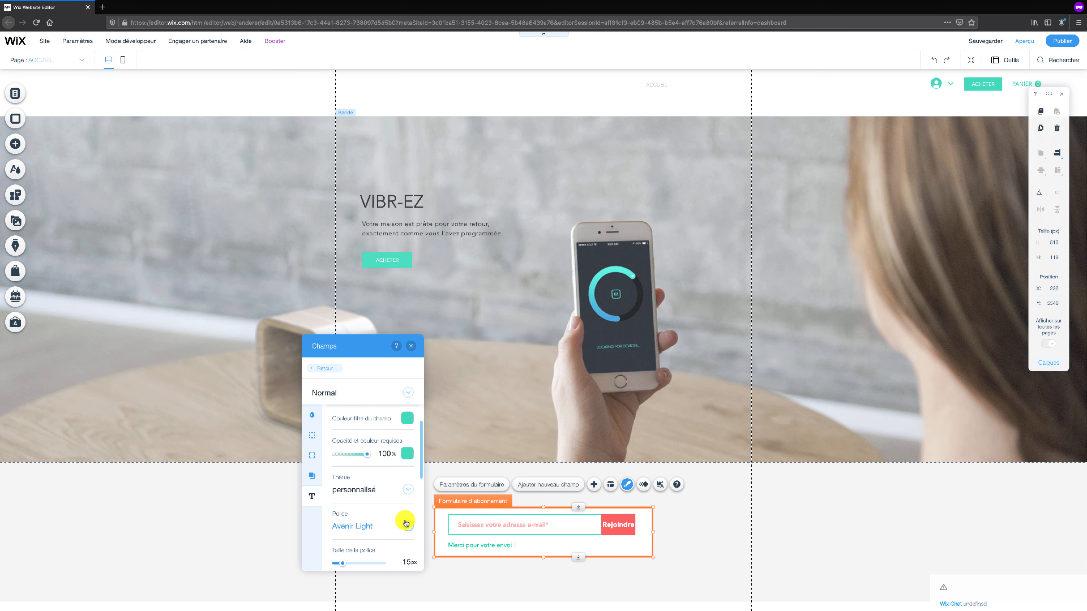
{"action": "left_click", "coordinate": [405, 530]}
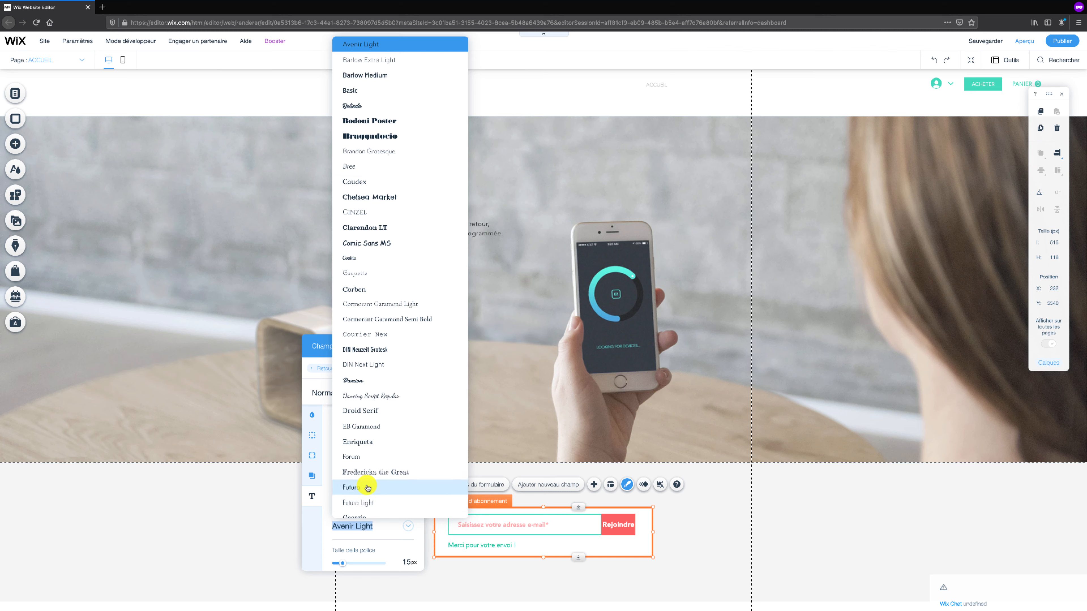
{"action": "left_click", "coordinate": [430, 348]}
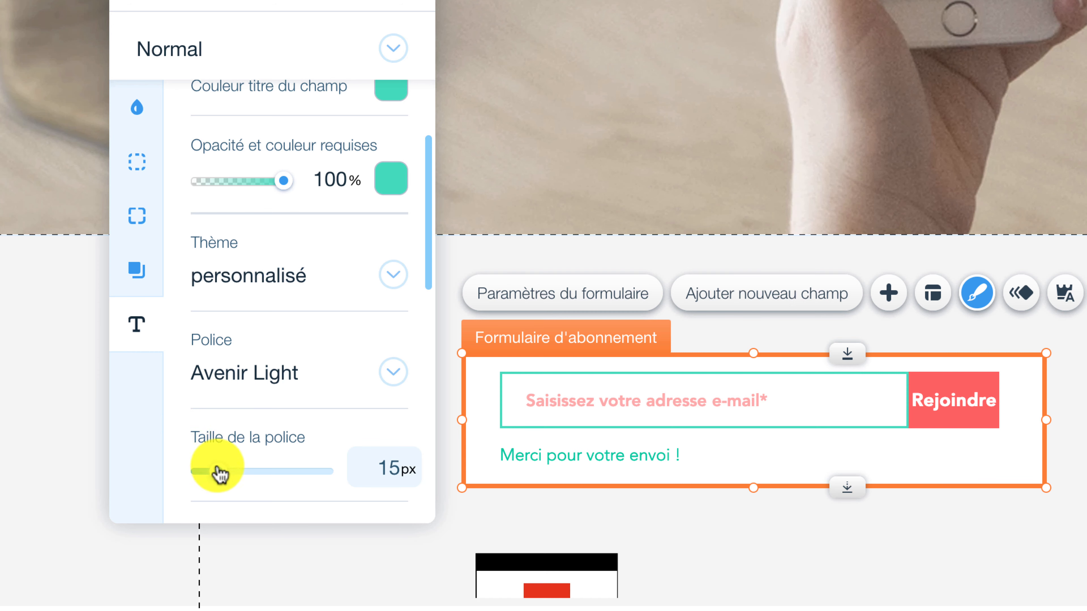
Set the font size of the form's field title to 12 px
{"action": "left_click_drag", "start_coordinate": [219, 473], "coordinate": [269, 474]}
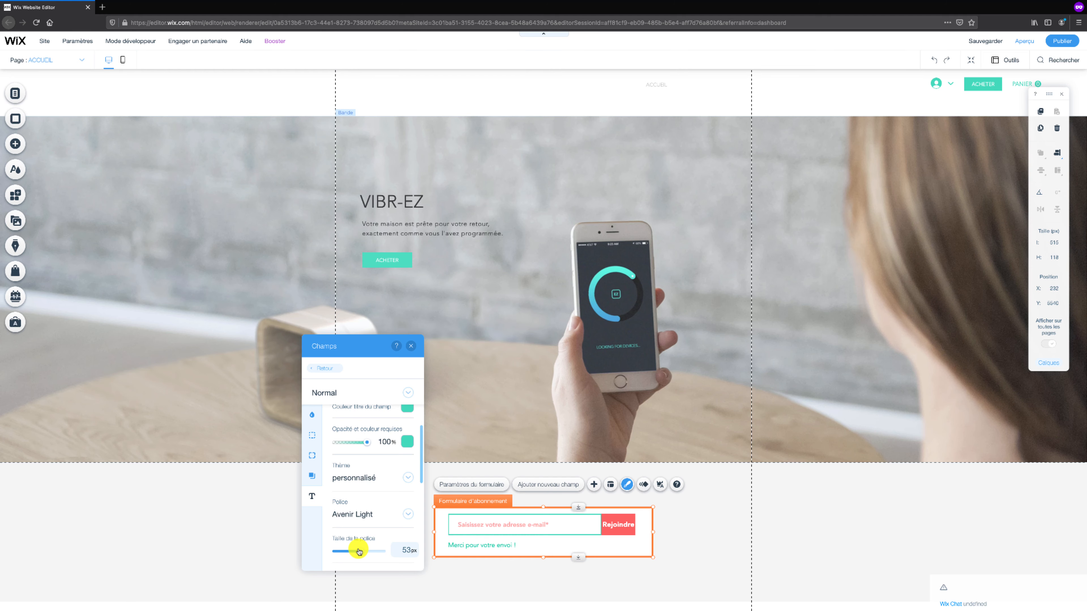
{"action": "left_click_drag", "start_coordinate": [357, 553], "coordinate": [346, 552]}
{"action": "left_click", "coordinate": [405, 552]}
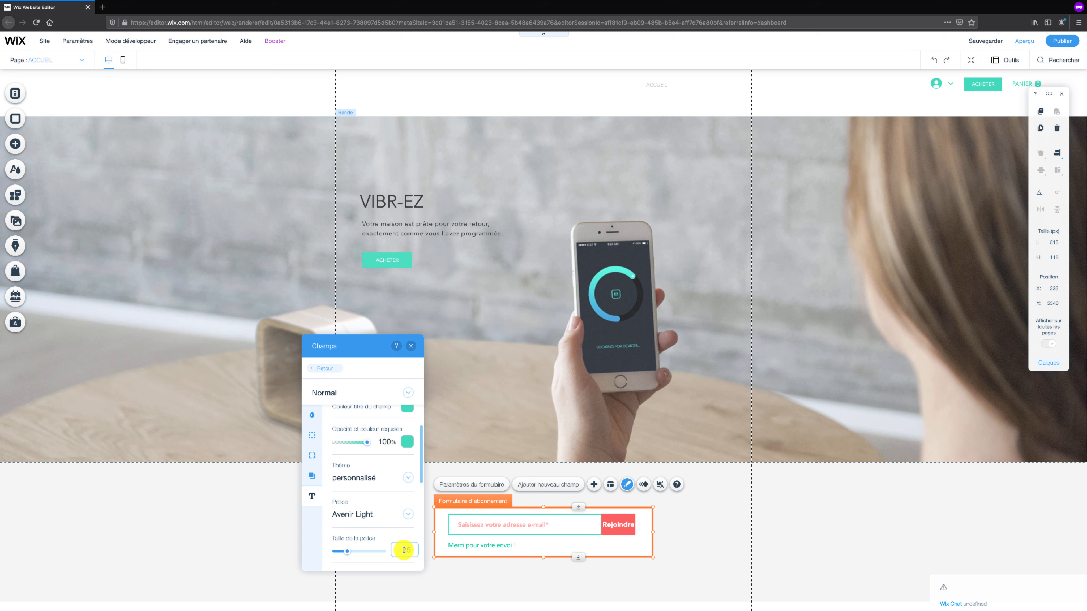
{"action": "type", "text": "12"}
{"action": "key", "text": "Return"}
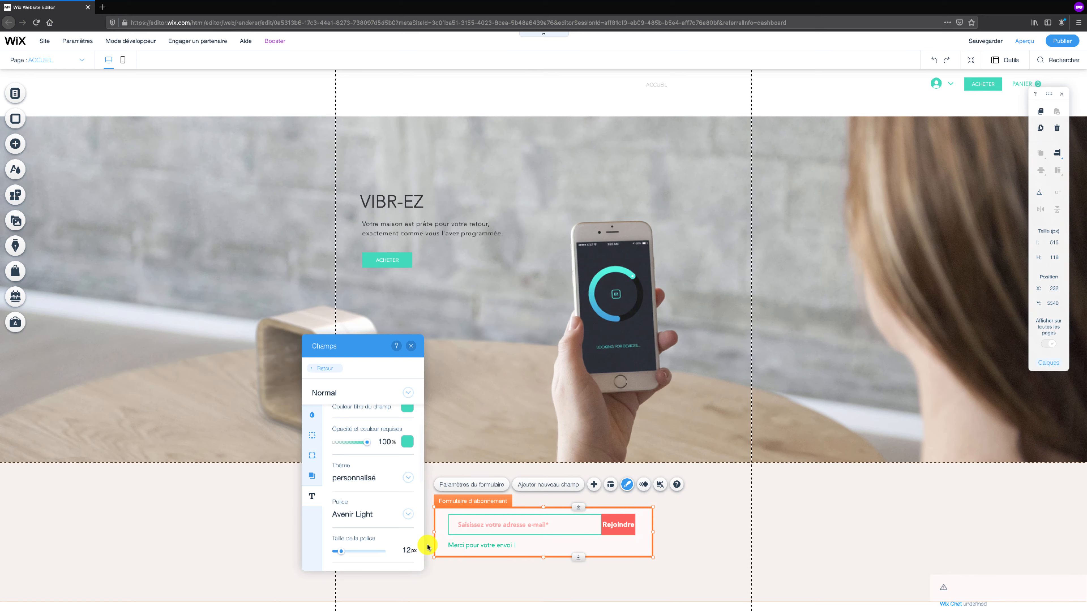
Set the placeholder text color of the form fields to the theme's turquoise and check the remaining input text settings
{"action": "scroll", "coordinate": [398, 536], "scroll_direction": "down", "scroll_amount": 3}
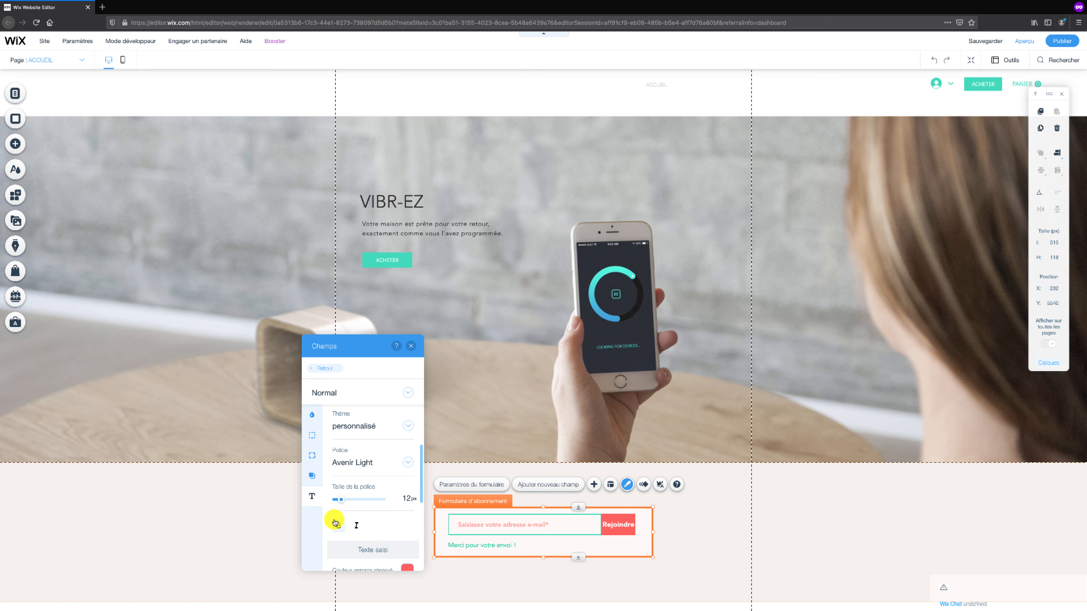
{"action": "scroll", "coordinate": [389, 519], "scroll_direction": "down", "scroll_amount": 2}
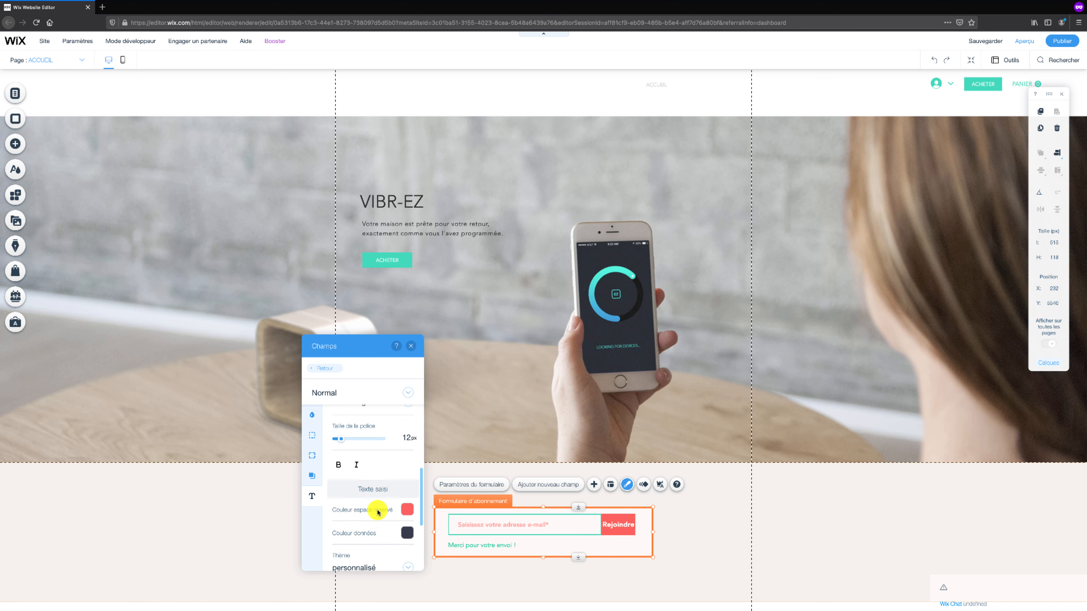
{"action": "left_click", "coordinate": [406, 510]}
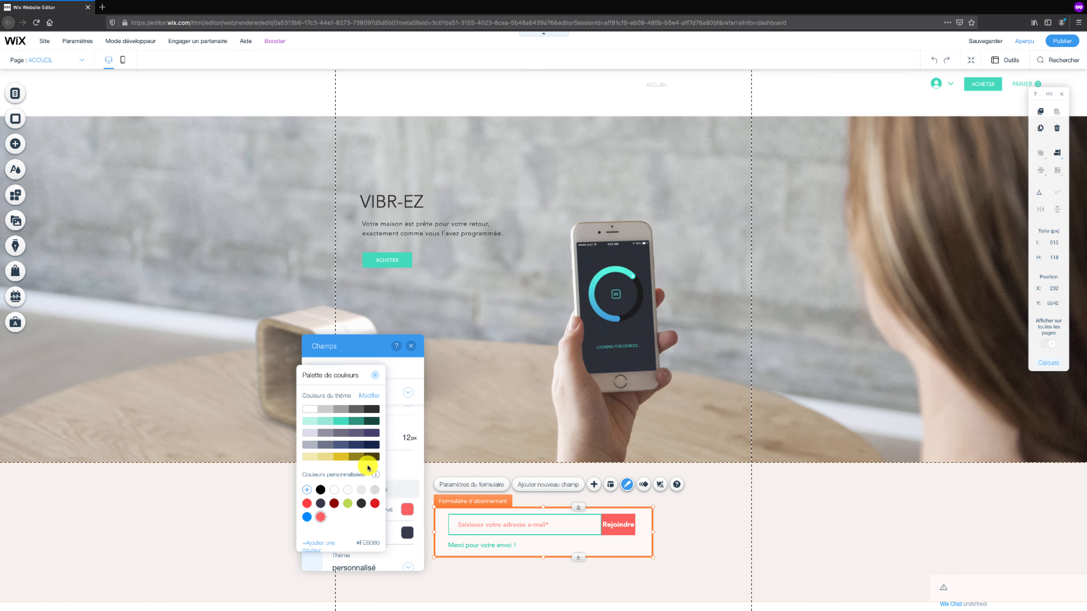
{"action": "left_click", "coordinate": [343, 424]}
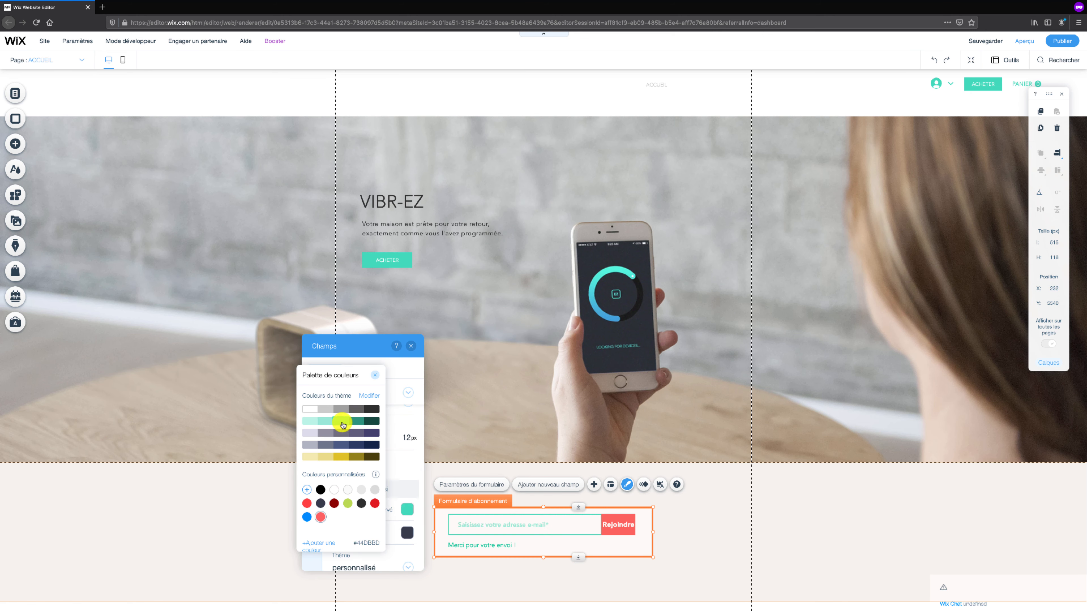
{"action": "left_click", "coordinate": [405, 473]}
{"action": "scroll", "coordinate": [390, 510], "scroll_direction": "down", "scroll_amount": 1}
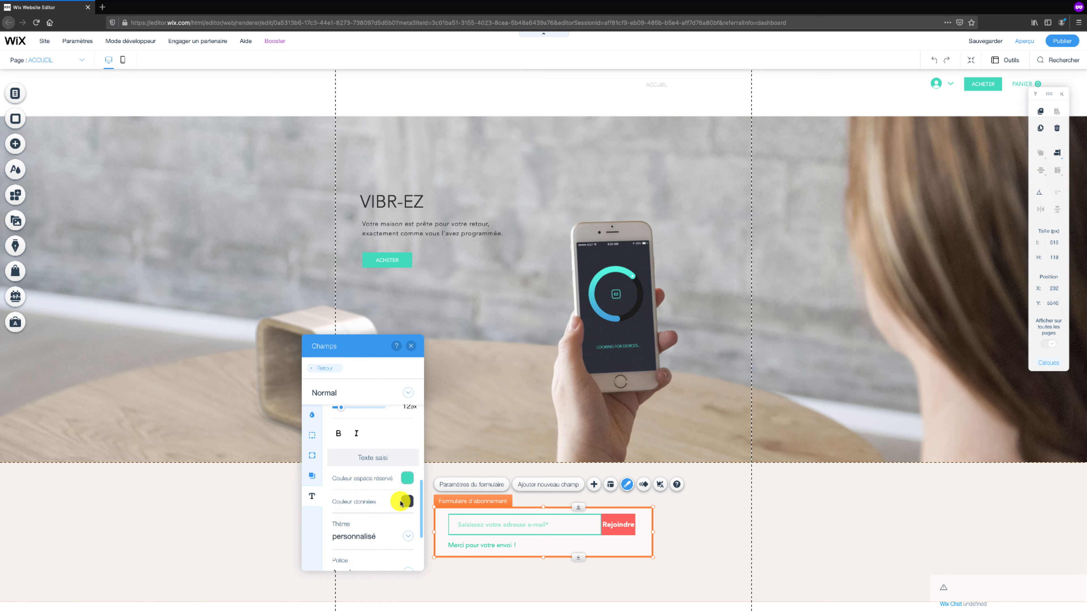
{"action": "scroll", "coordinate": [396, 501], "scroll_direction": "down", "scroll_amount": 1}
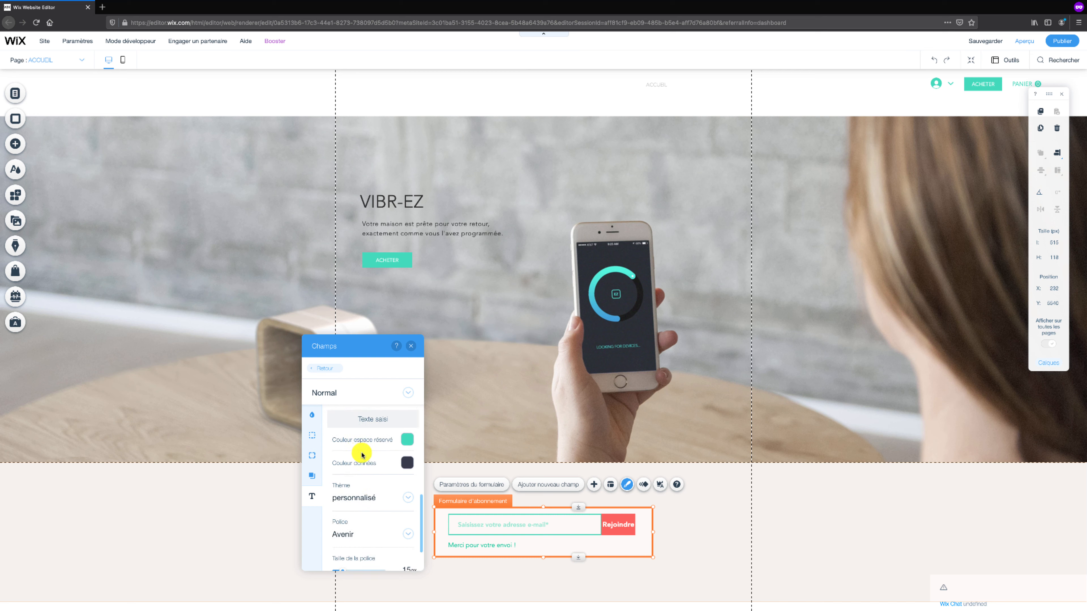
{"action": "scroll", "coordinate": [368, 476], "scroll_direction": "down", "scroll_amount": 1}
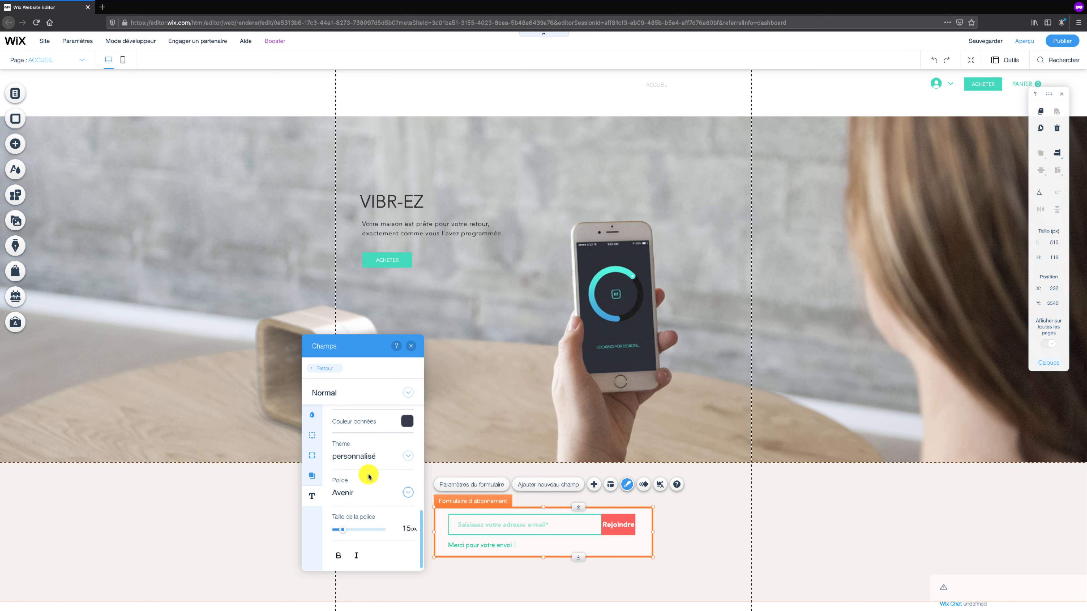
Set the background color of the form's submit button to the theme's turquoise at 100% opacity
{"action": "left_click", "coordinate": [322, 369]}
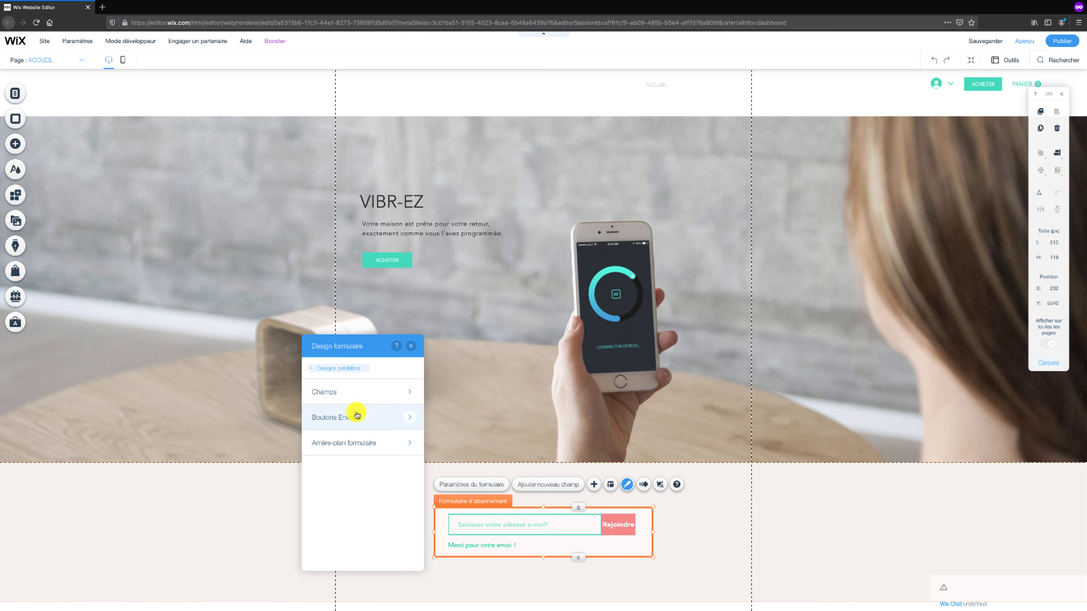
{"action": "left_click", "coordinate": [378, 418]}
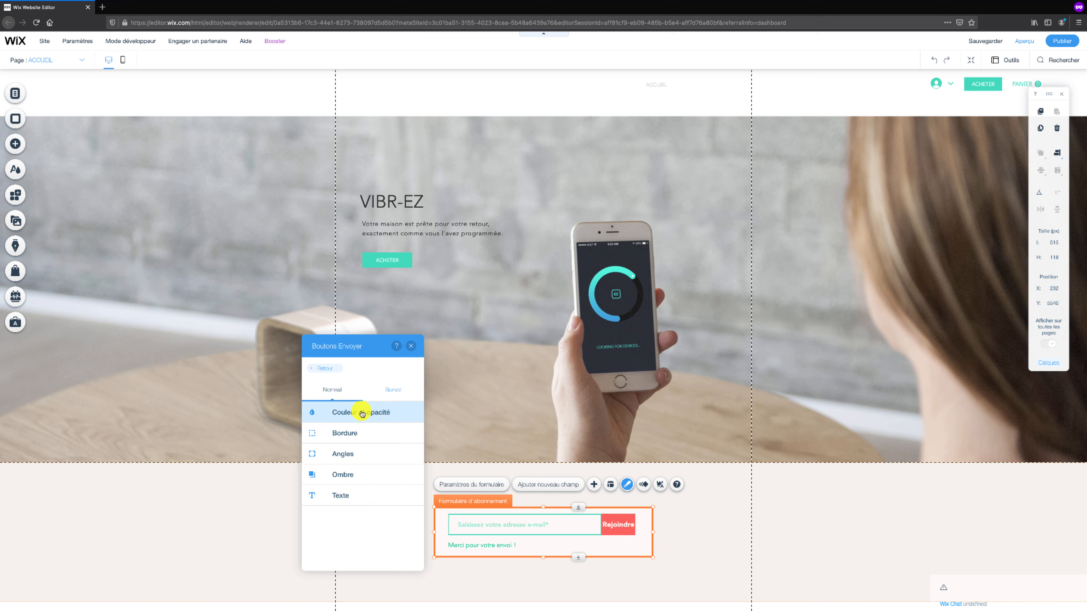
{"action": "left_click", "coordinate": [361, 413]}
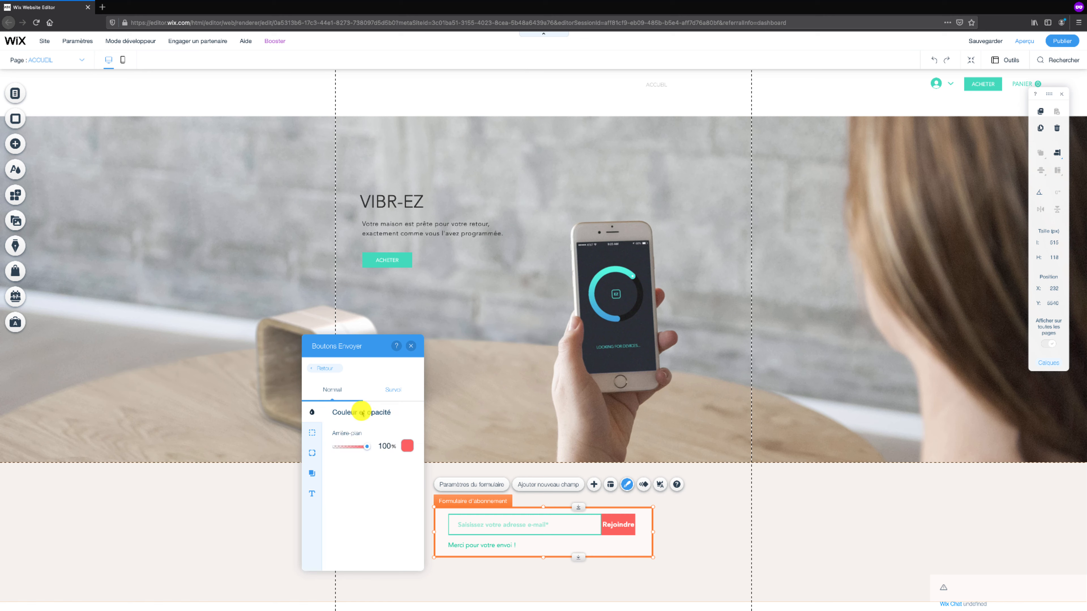
{"action": "left_click", "coordinate": [407, 445]}
{"action": "left_click", "coordinate": [452, 480]}
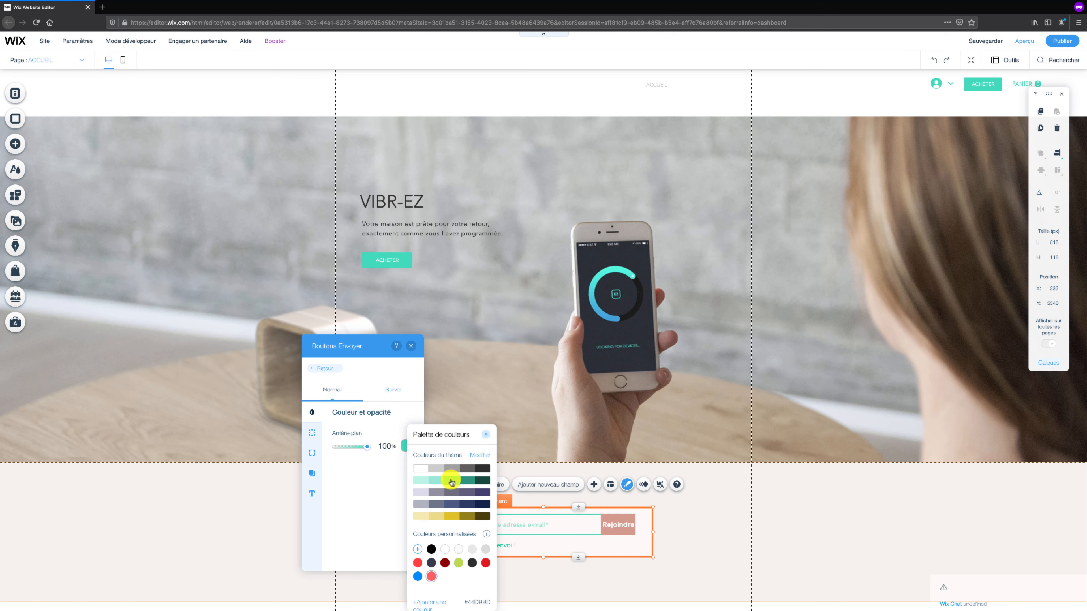
{"action": "left_click", "coordinate": [353, 475]}
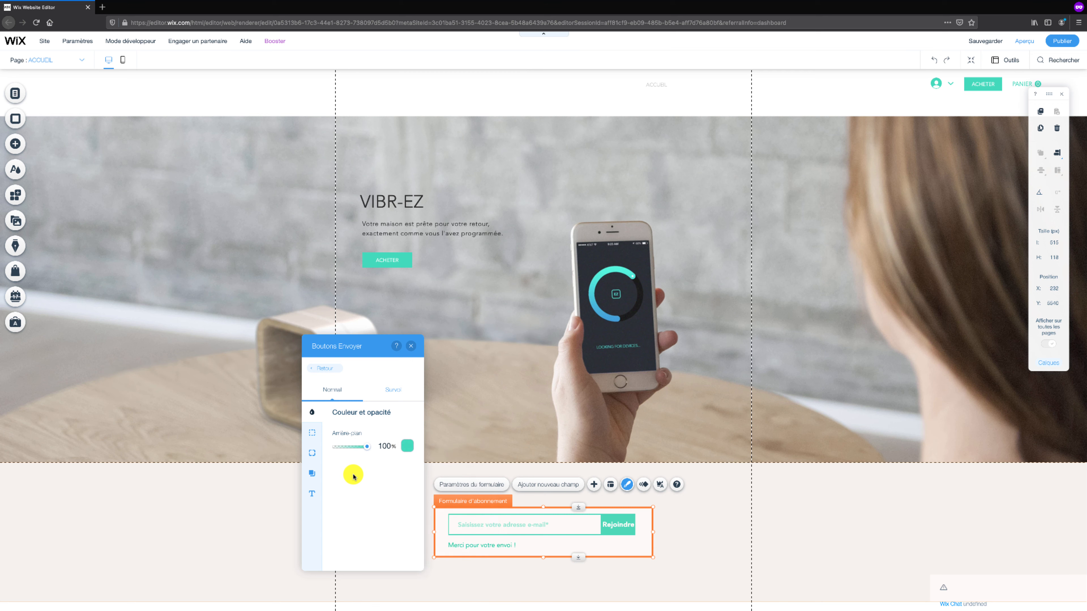
{"action": "mouse_move", "coordinate": [368, 449]}
{"action": "left_mouse_down"}
{"action": "mouse_move", "coordinate": [340, 455]}
{"action": "mouse_move", "coordinate": [383, 448]}
{"action": "left_mouse_up"}
{"action": "left_click", "coordinate": [312, 433]}
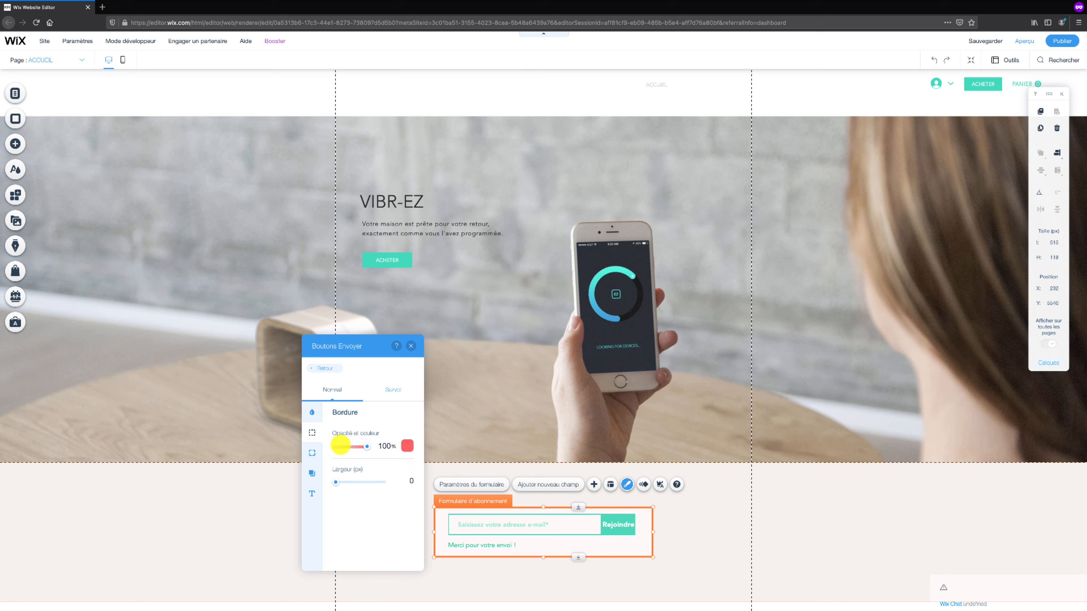
{"action": "left_click", "coordinate": [405, 447]}
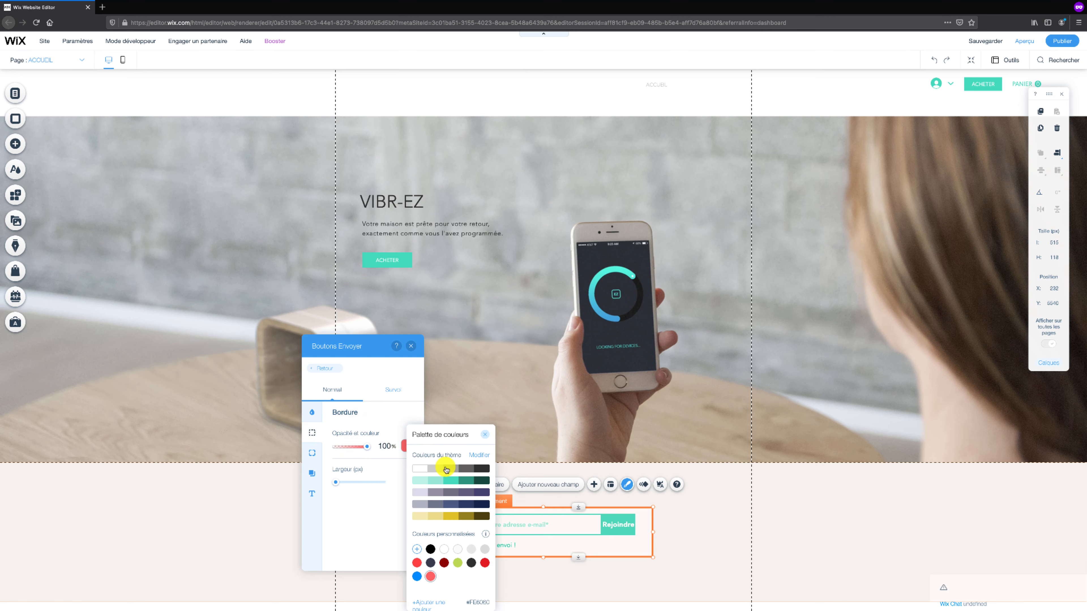
{"action": "left_click", "coordinate": [390, 479]}
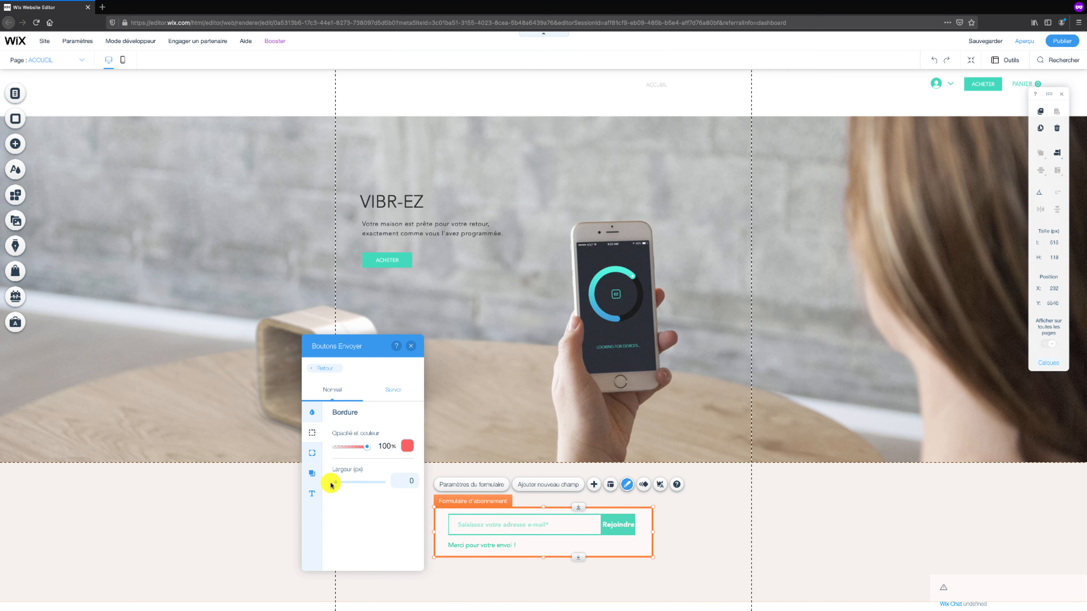
Try other colors for the submit button's text, including dark navy, and keep white #FFFFFF
{"action": "left_click", "coordinate": [310, 494]}
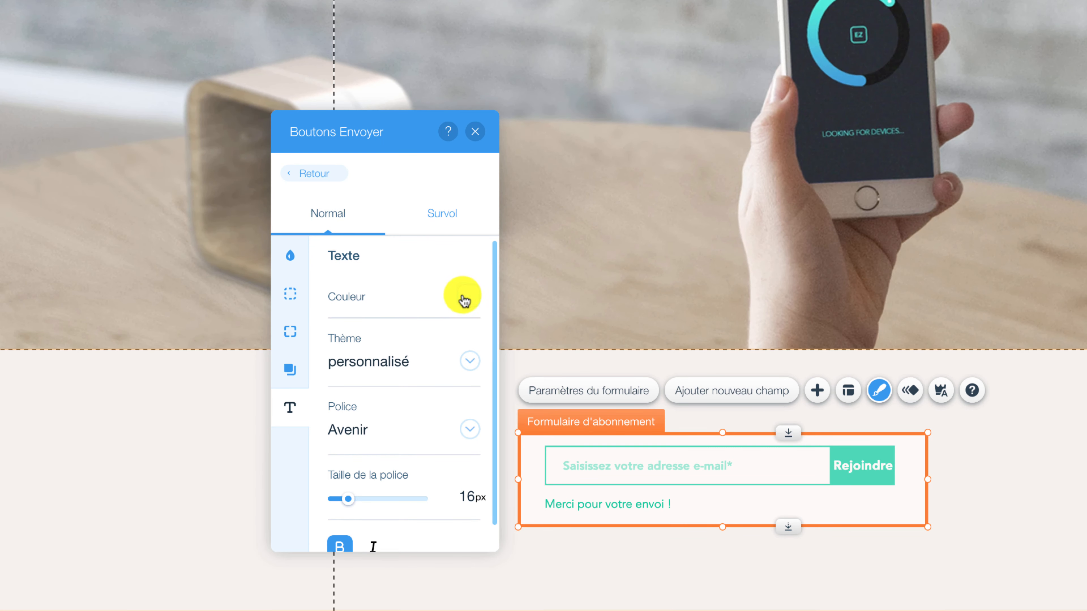
{"action": "left_click", "coordinate": [468, 302]}
{"action": "left_click", "coordinate": [391, 316]}
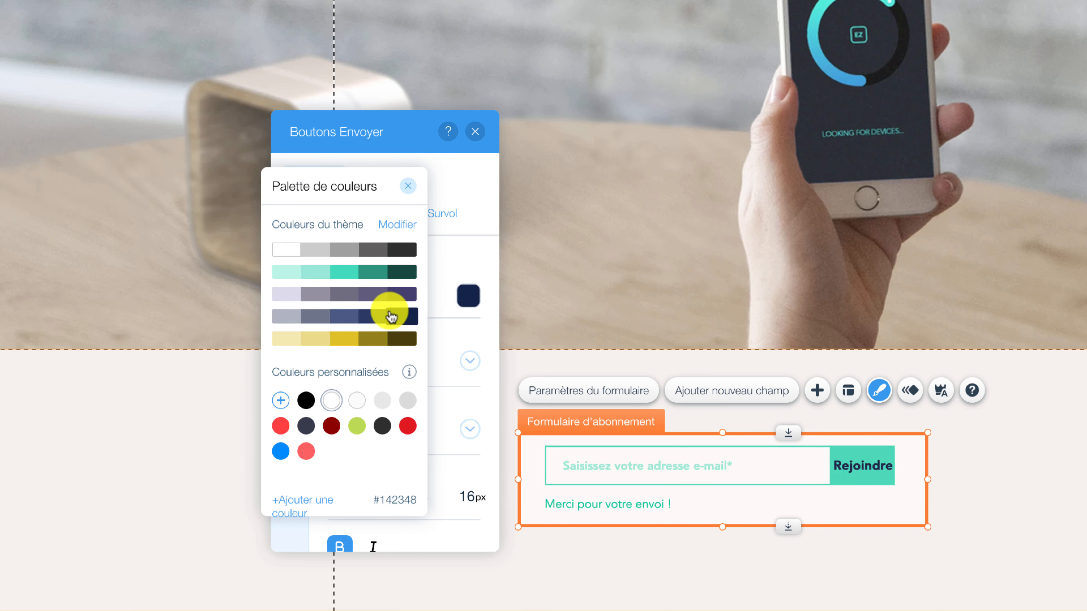
{"action": "left_click", "coordinate": [418, 296]}
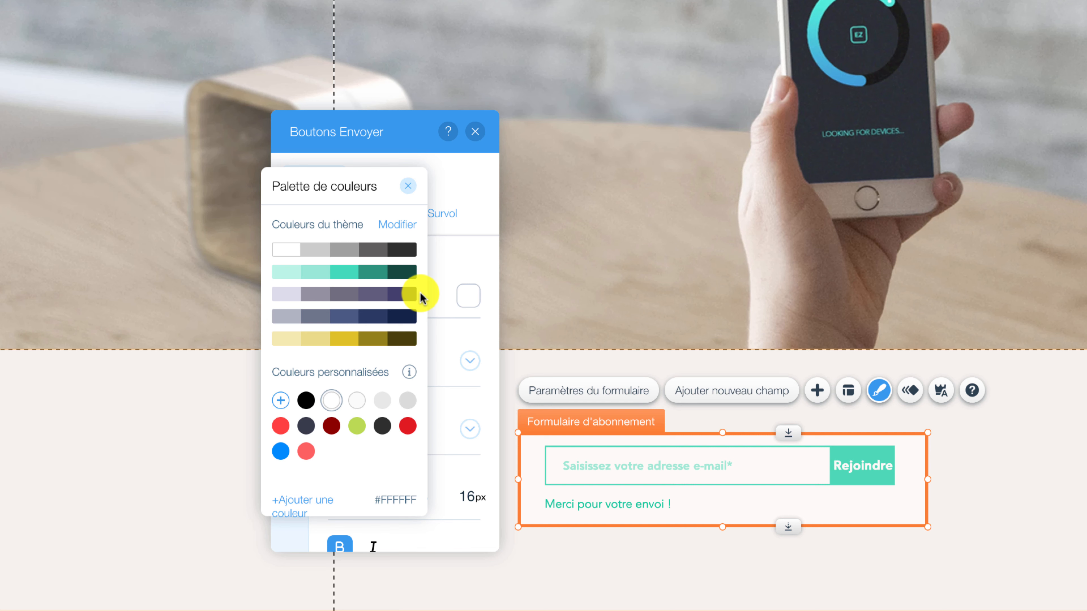
{"action": "left_click", "coordinate": [392, 295]}
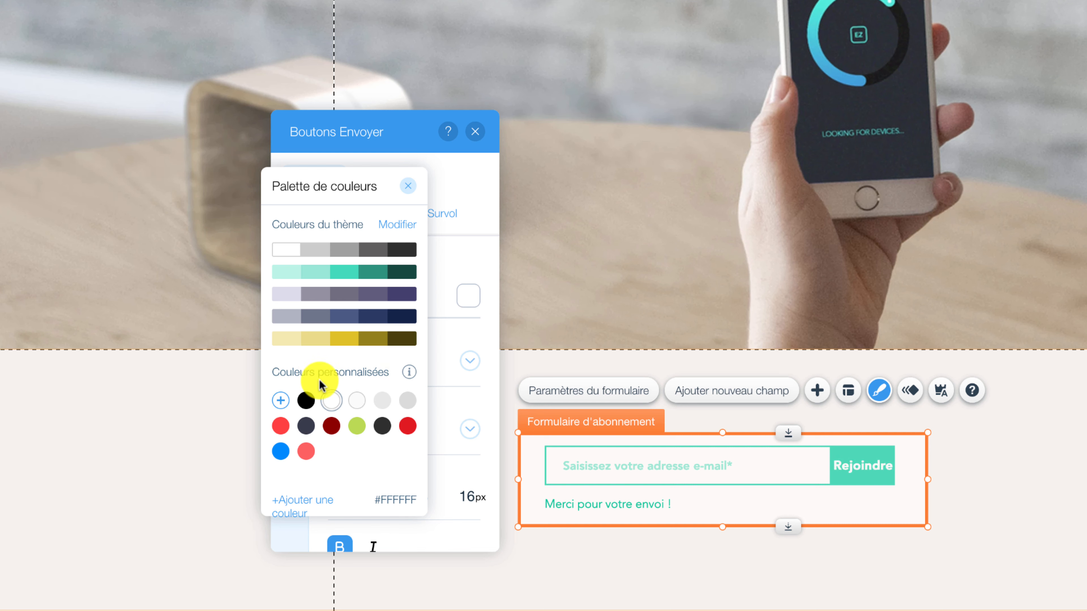
{"action": "left_click", "coordinate": [315, 495]}
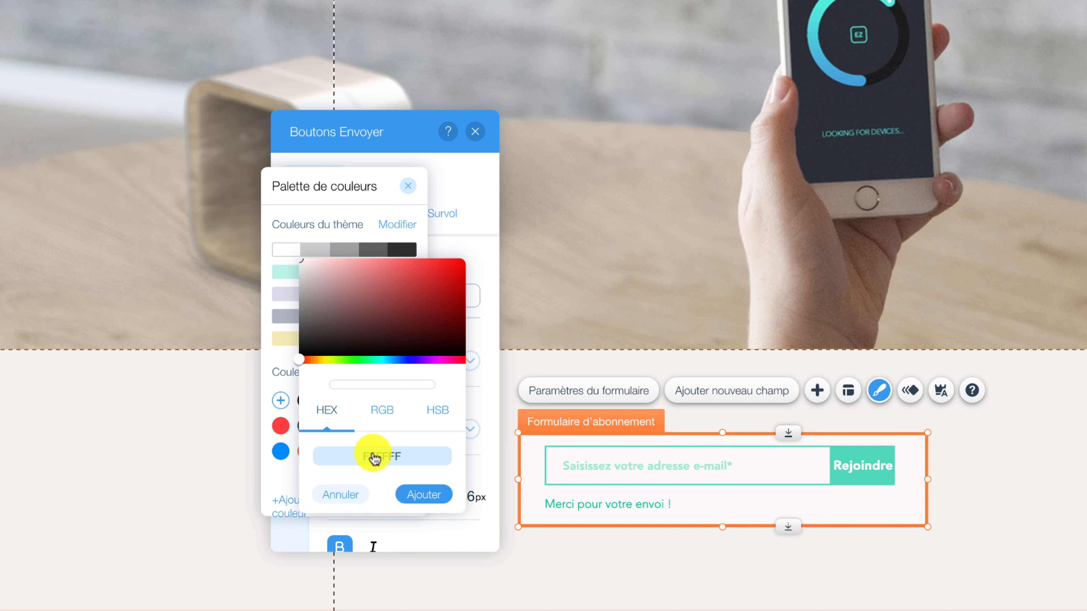
{"action": "left_click", "coordinate": [381, 456]}
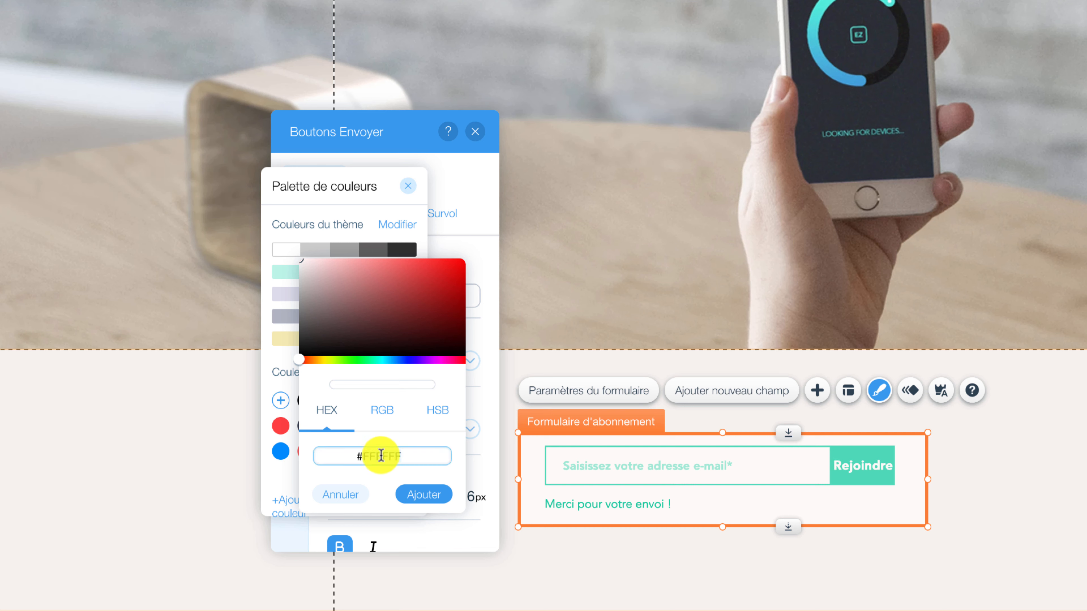
{"action": "key", "text": "Return"}
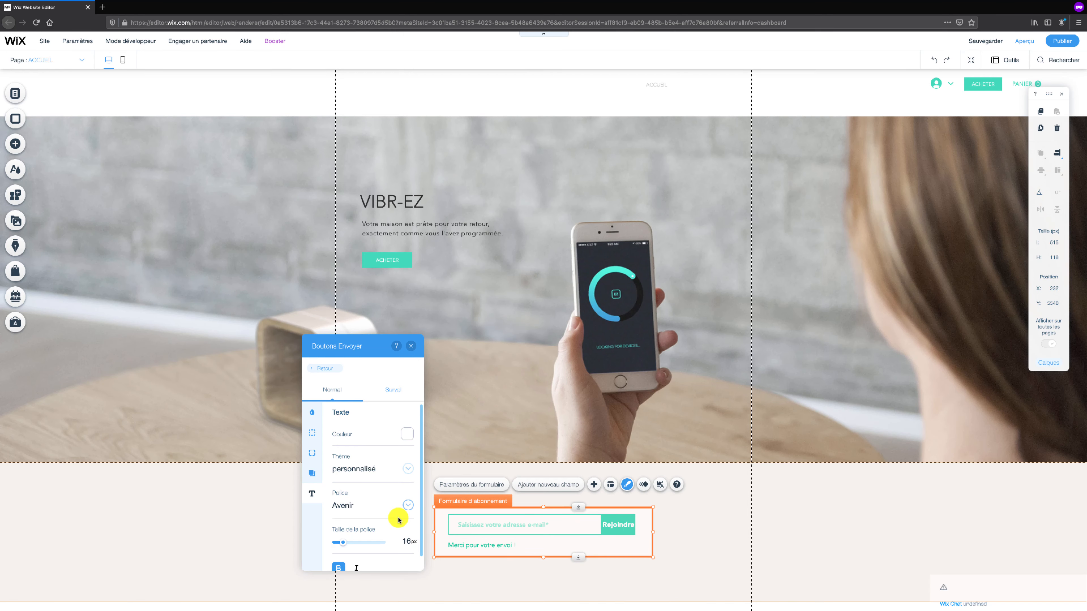
Lower the opacity of the form's background color to make it transparent
{"action": "left_click", "coordinate": [331, 369]}
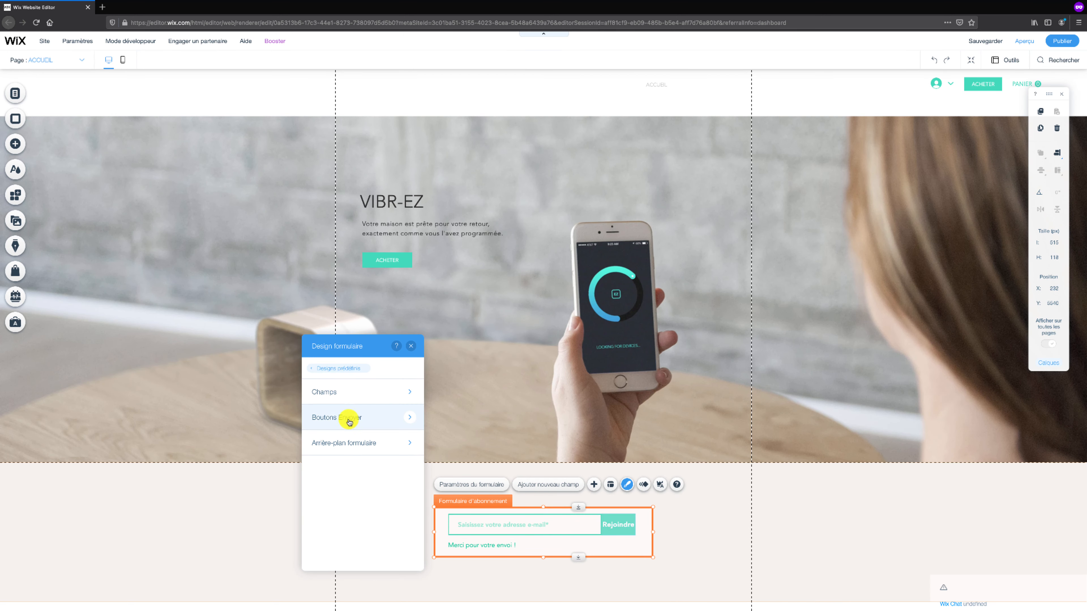
{"action": "left_click", "coordinate": [378, 442]}
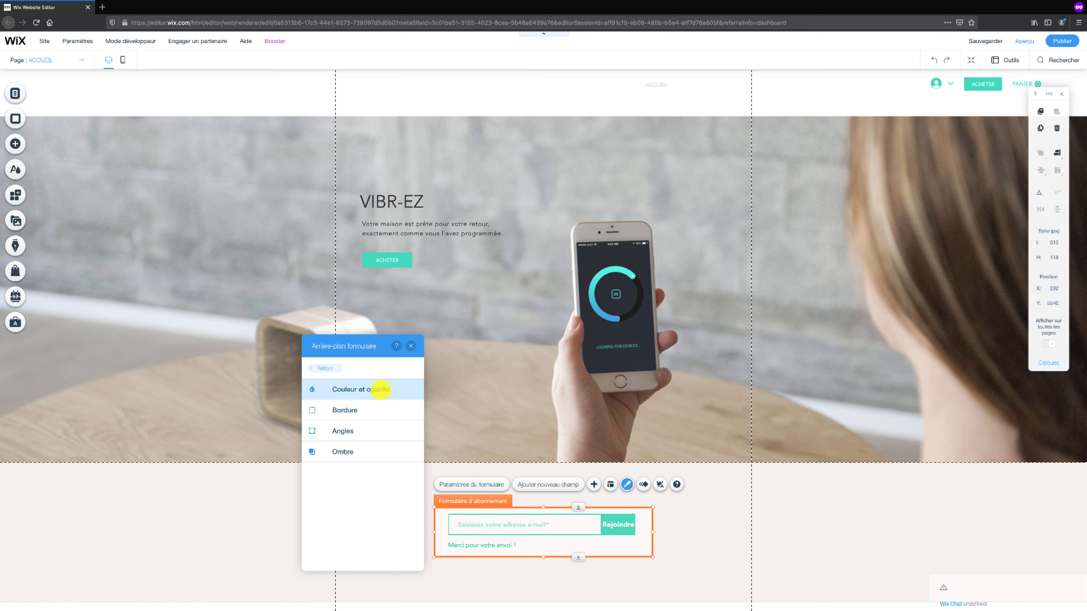
{"action": "left_click", "coordinate": [381, 392]}
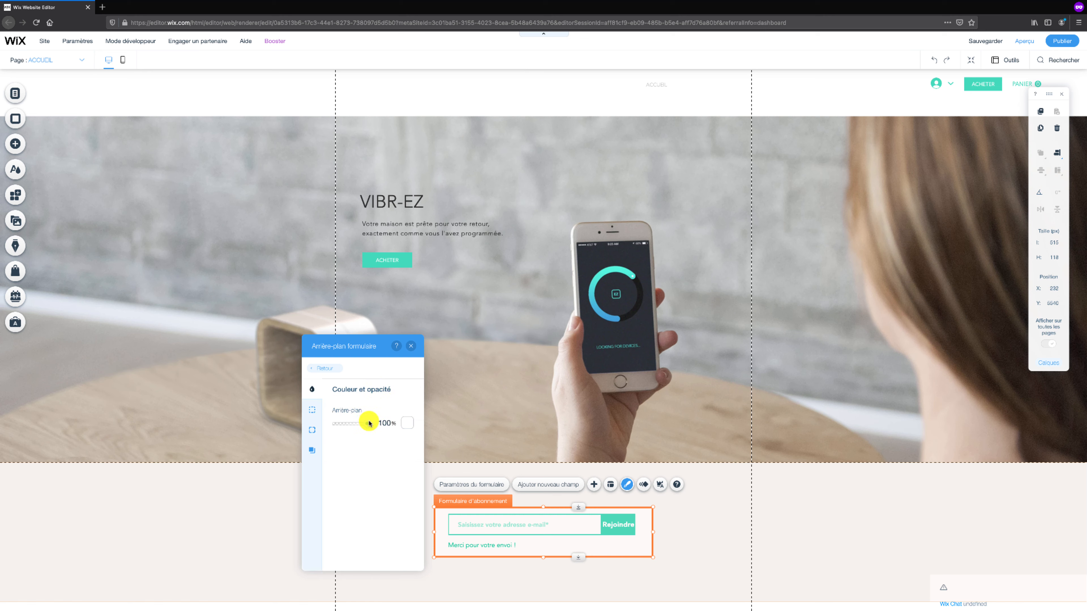
{"action": "left_click_drag", "start_coordinate": [368, 425], "coordinate": [330, 425]}
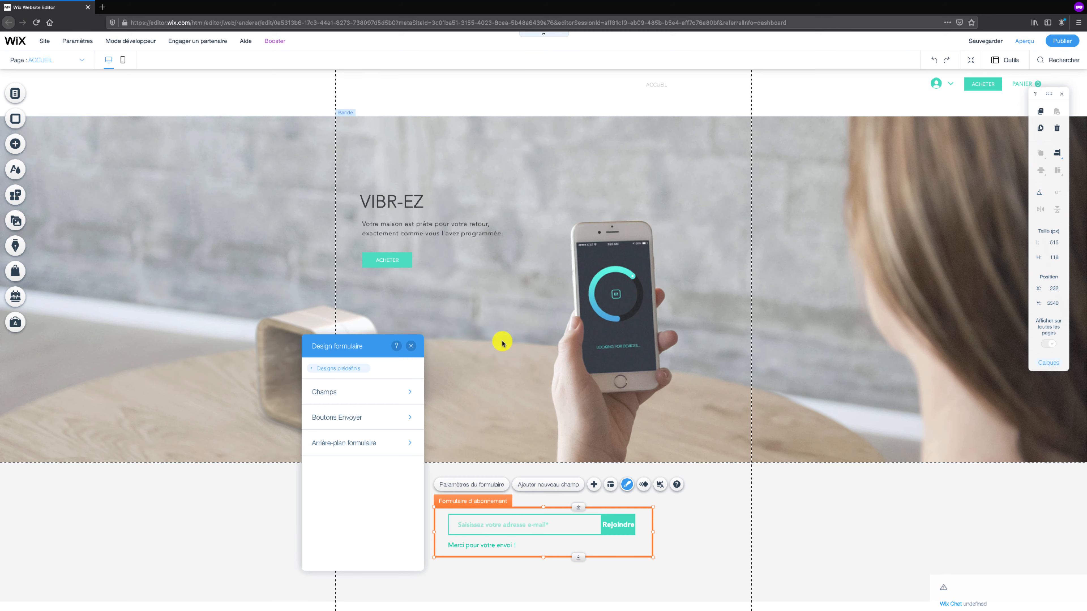
Review the subscription form's settings: general options, submission message, payment, conditions, contacts, automations and email marketing
{"action": "left_click", "coordinate": [486, 484]}
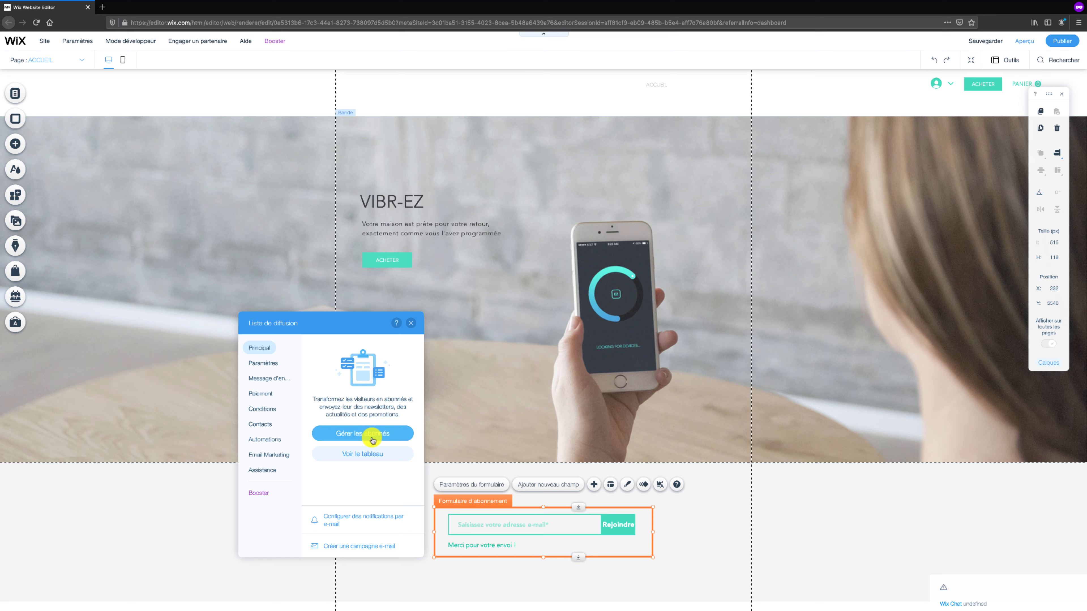
{"action": "left_click", "coordinate": [264, 364]}
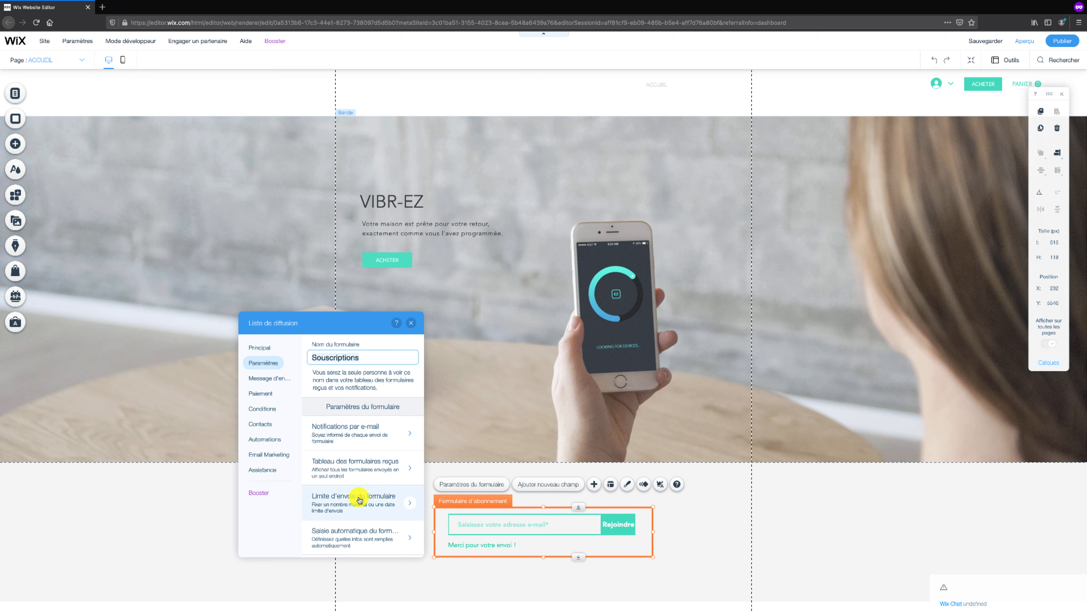
{"action": "scroll", "coordinate": [359, 529], "scroll_direction": "down", "scroll_amount": 1}
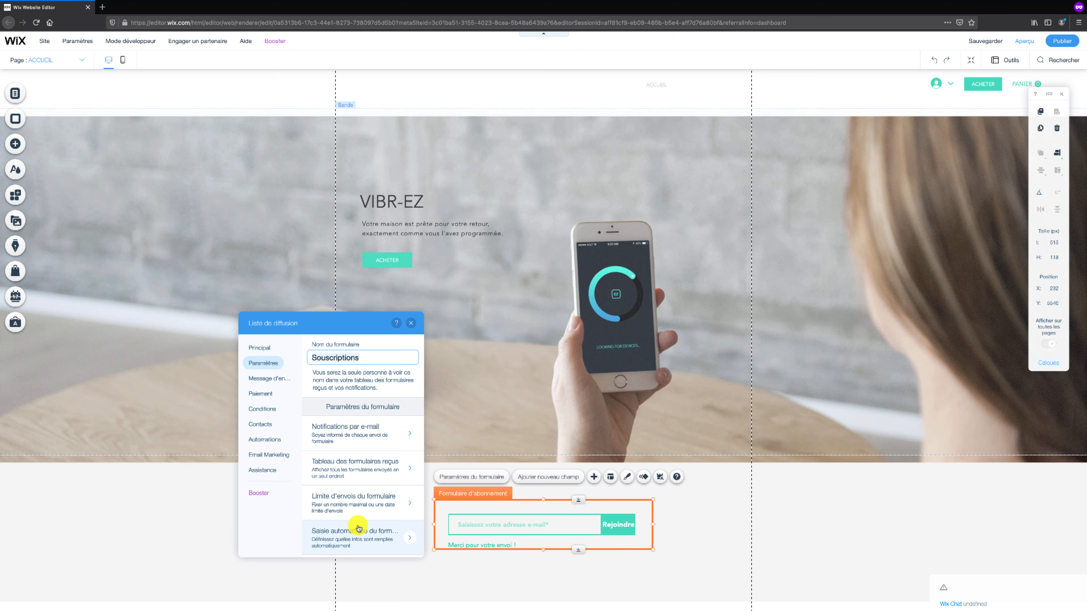
{"action": "left_click", "coordinate": [269, 379]}
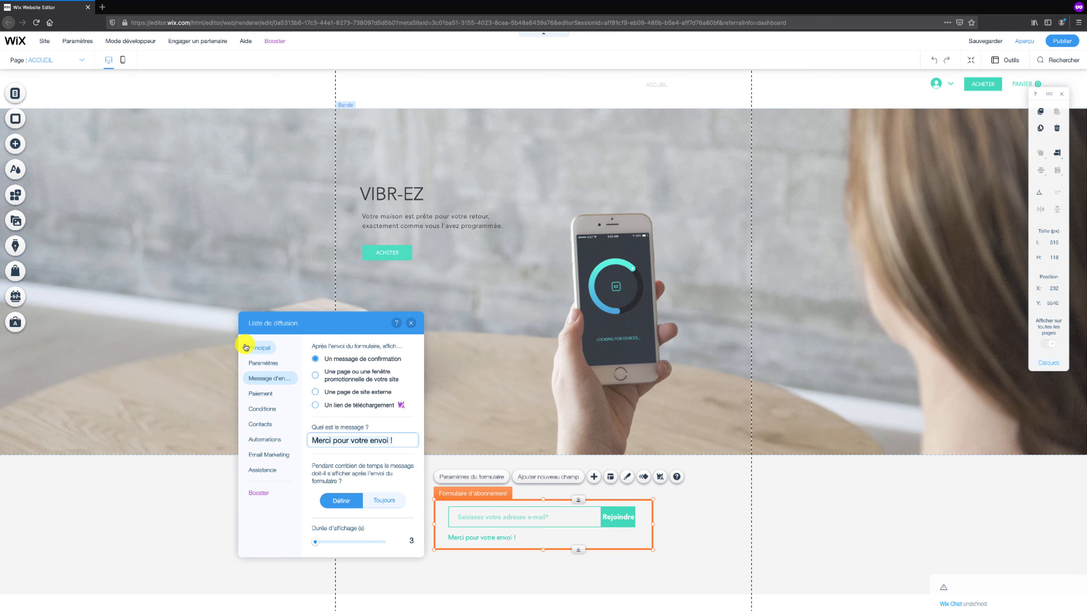
{"action": "left_click", "coordinate": [260, 392]}
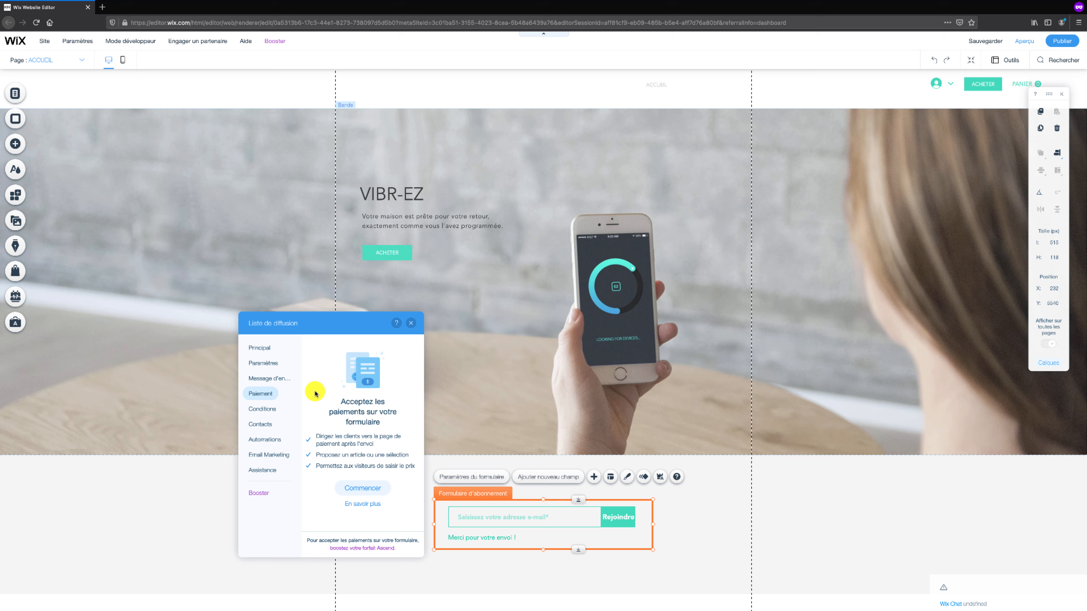
{"action": "left_click", "coordinate": [272, 409]}
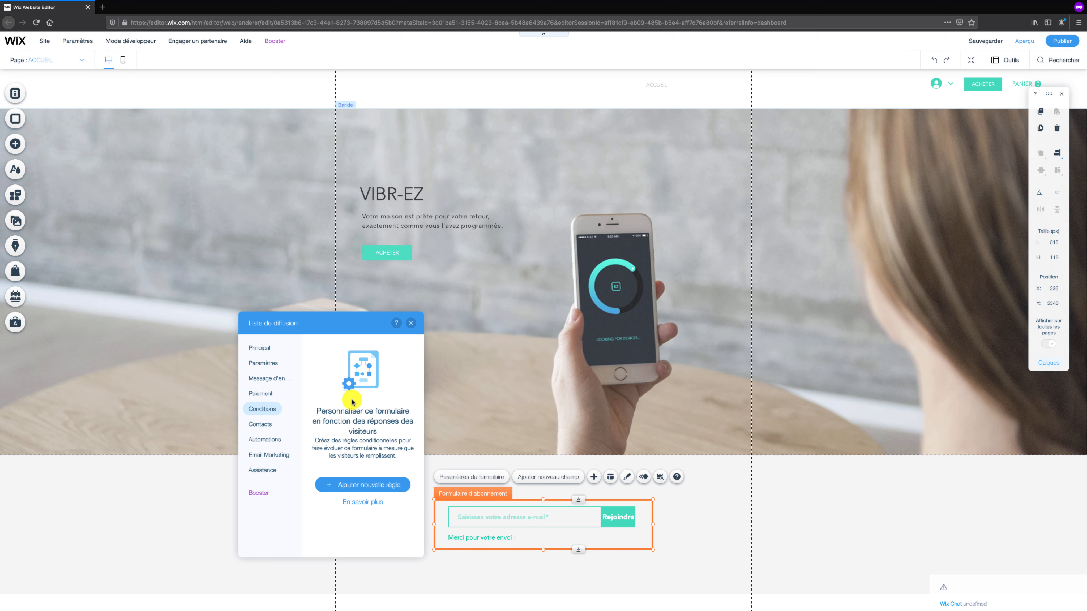
{"action": "left_click", "coordinate": [262, 423]}
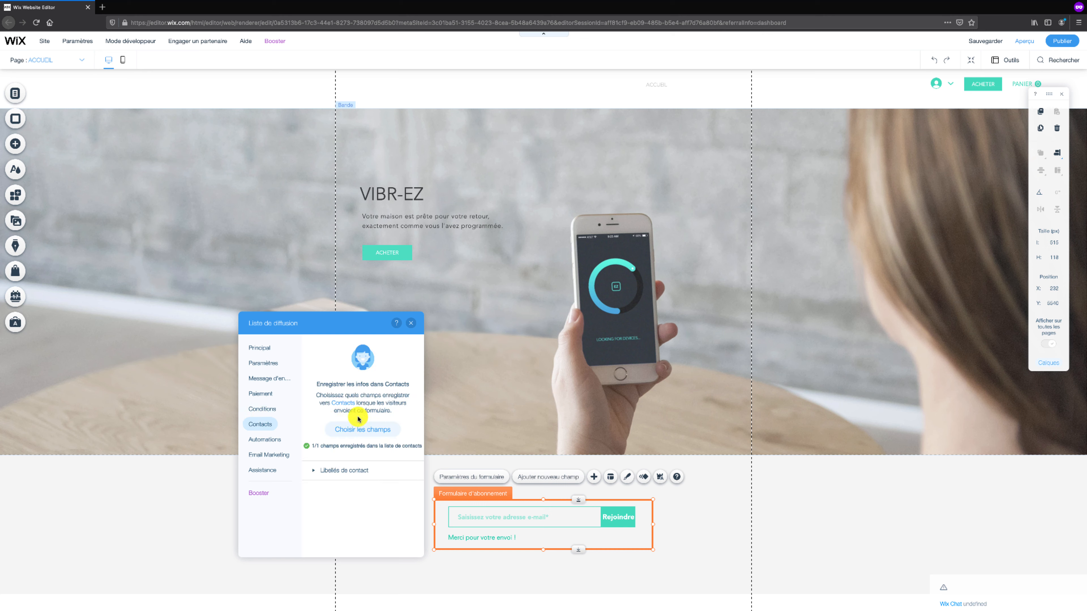
{"action": "left_click", "coordinate": [268, 440]}
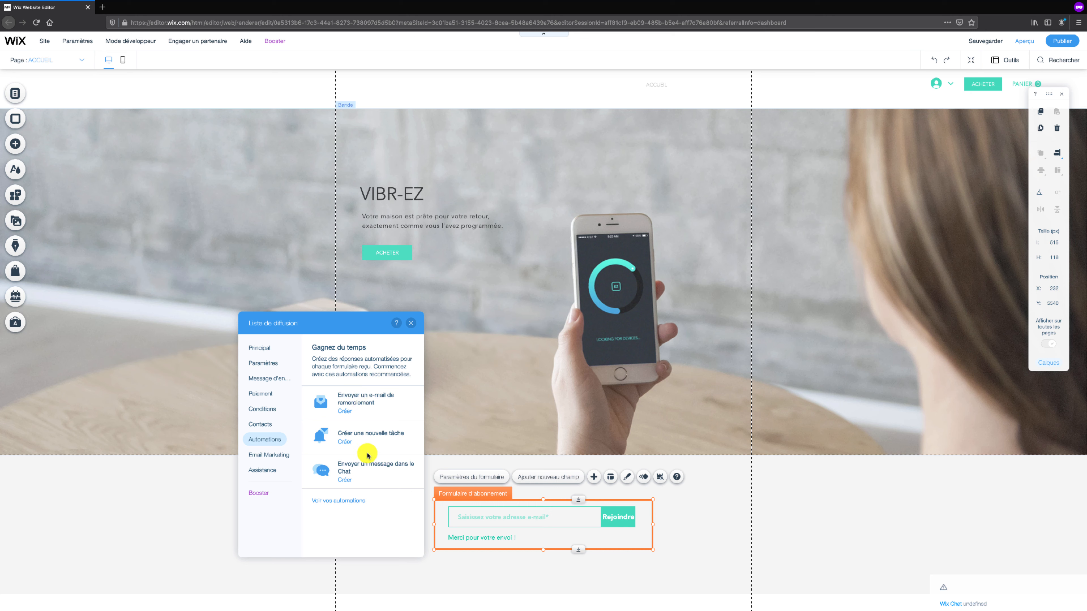
{"action": "left_click", "coordinate": [280, 456]}
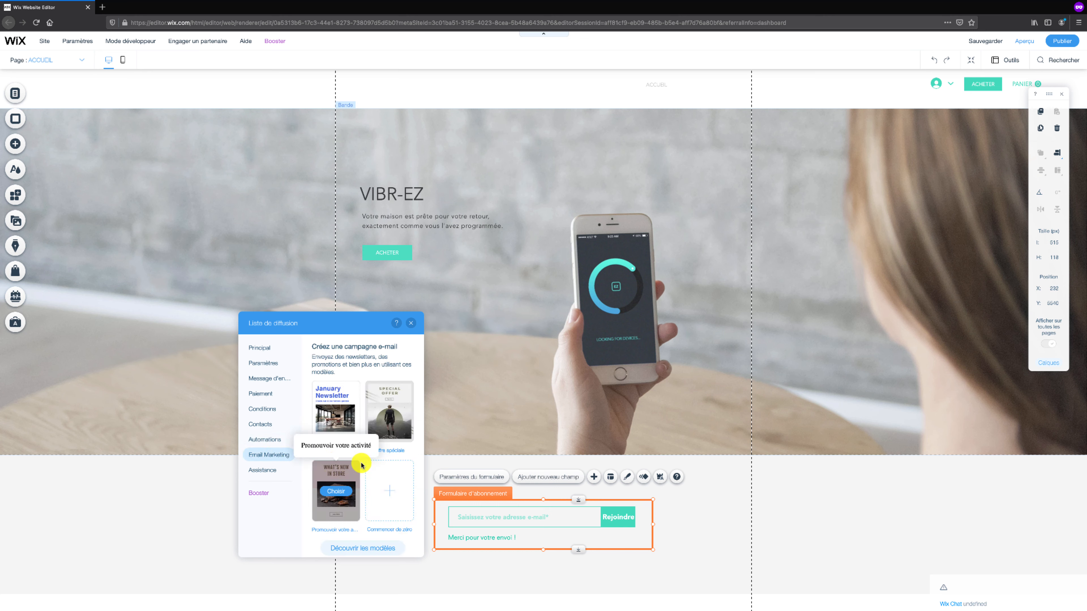
View the form's help options, and add the terms checkbox field (Case à cocher des Termes) to the subscription form
{"action": "left_click", "coordinate": [269, 470]}
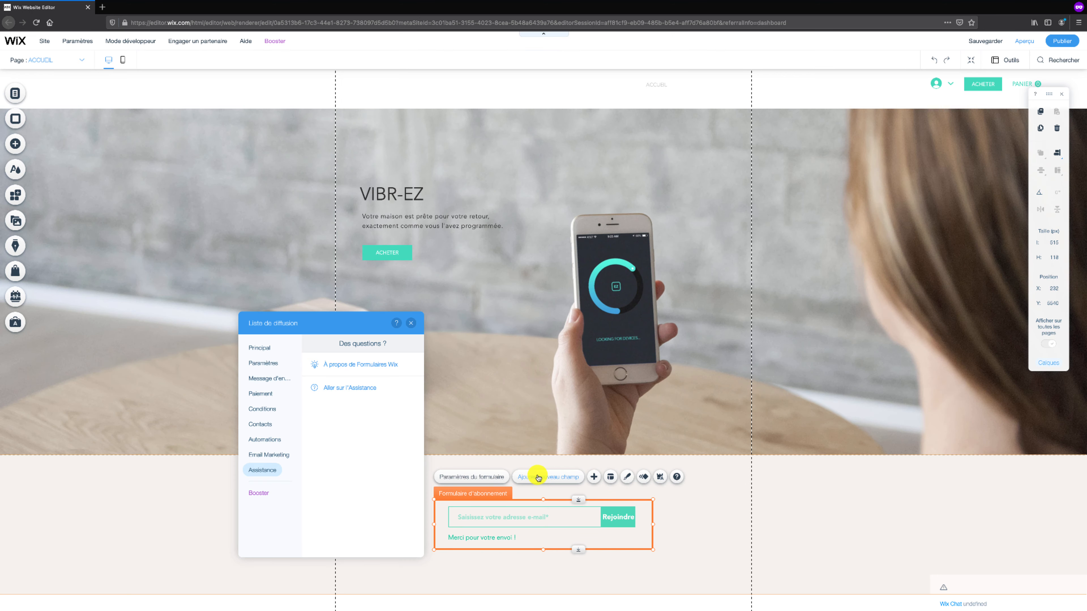
{"action": "left_click", "coordinate": [546, 477]}
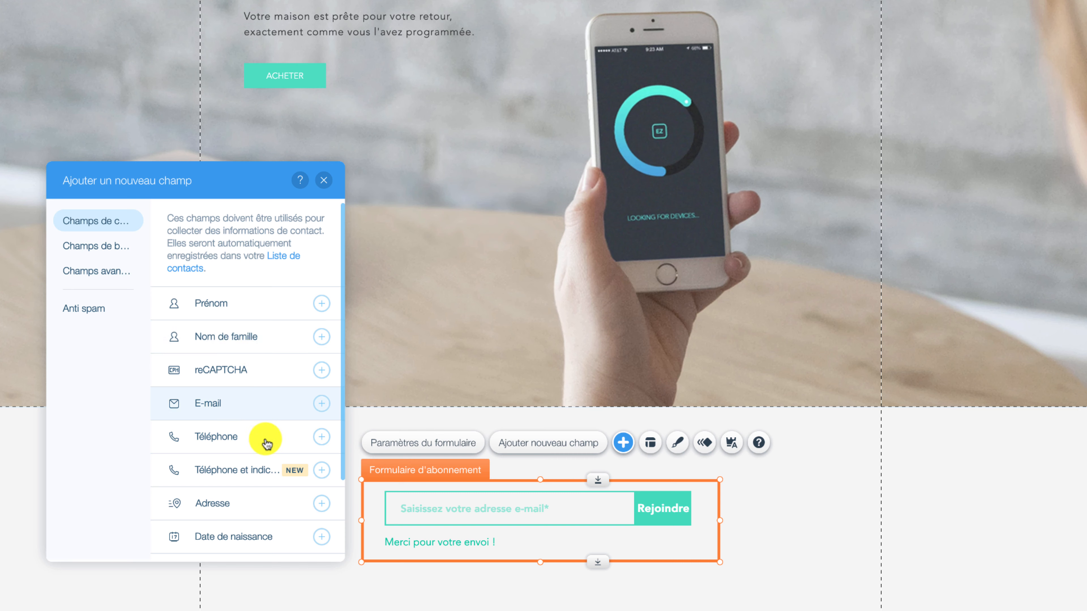
{"action": "scroll", "coordinate": [268, 437], "scroll_direction": "down", "scroll_amount": 2}
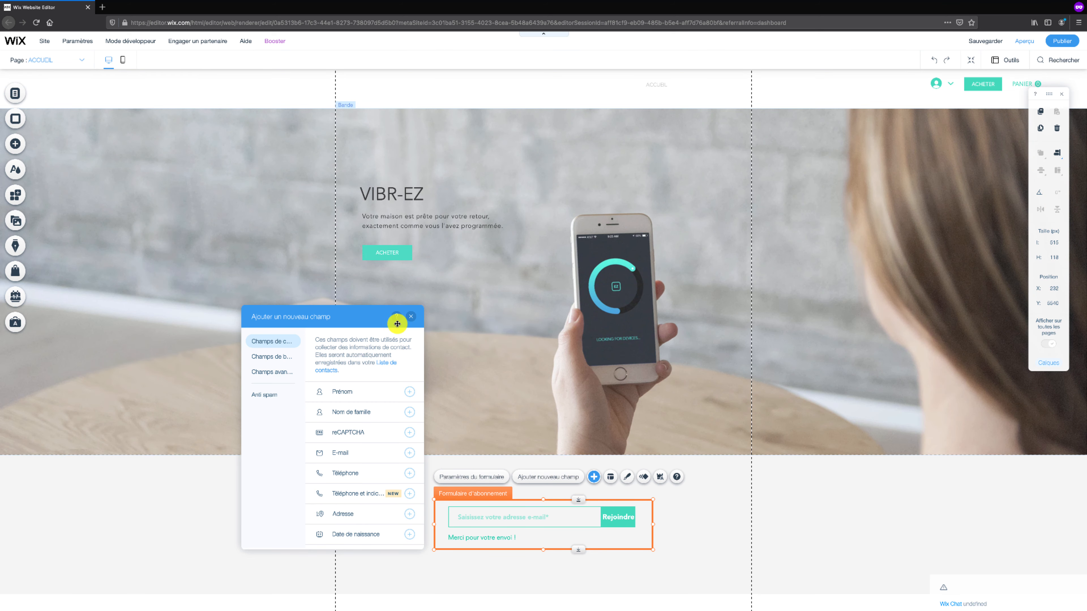
{"action": "scroll", "coordinate": [364, 411], "scroll_direction": "down", "scroll_amount": 1}
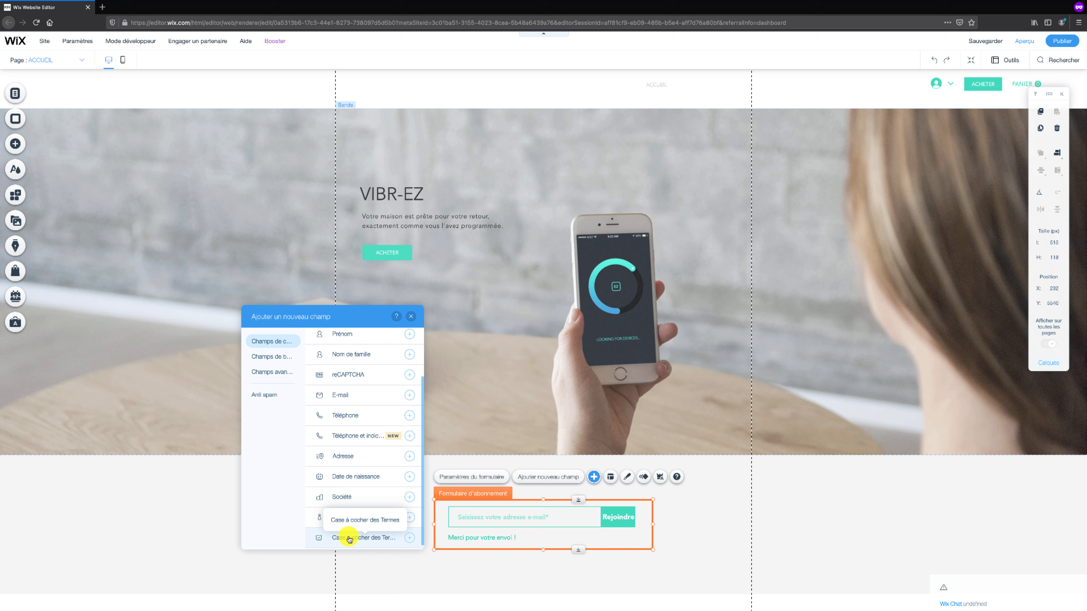
{"action": "left_click", "coordinate": [410, 538]}
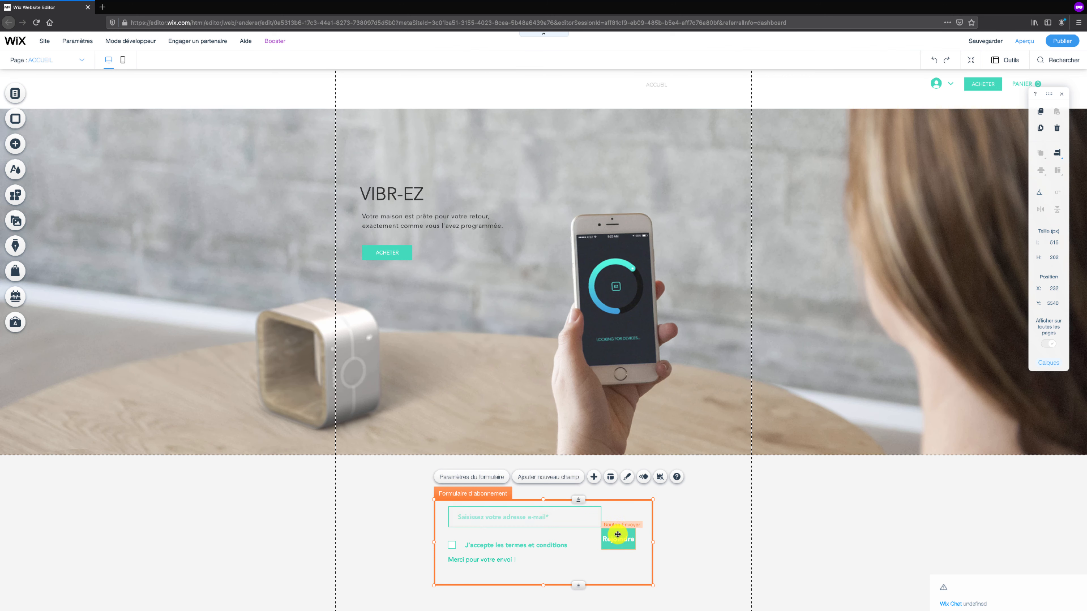
Align the Rejoindre button with the e-mail field and move the terms checkbox up just beneath that field
{"action": "left_click_drag", "start_coordinate": [617, 535], "coordinate": [618, 511]}
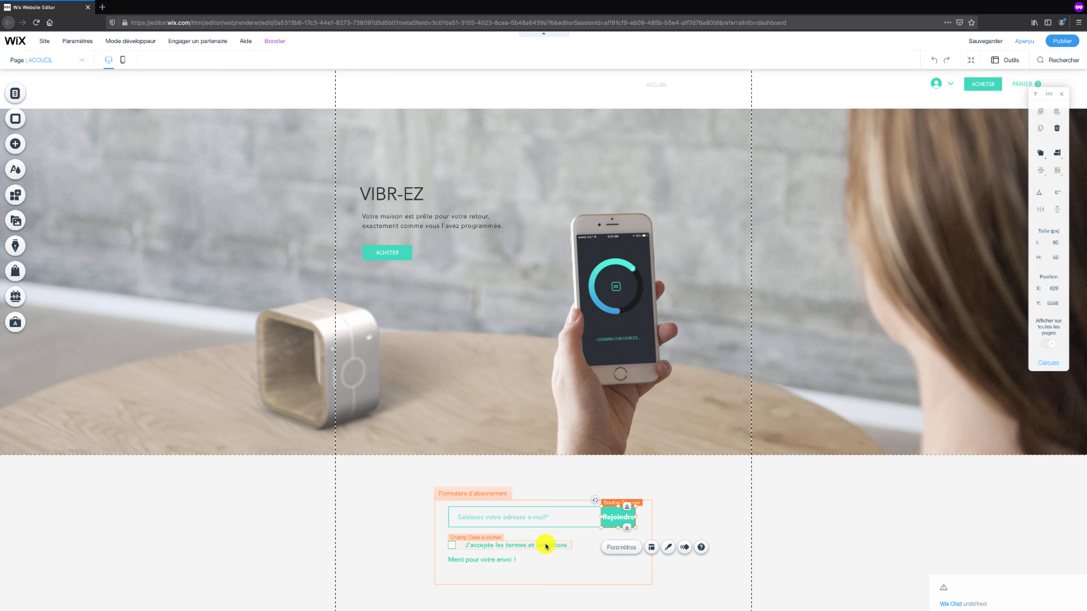
{"action": "left_click_drag", "start_coordinate": [545, 547], "coordinate": [560, 534]}
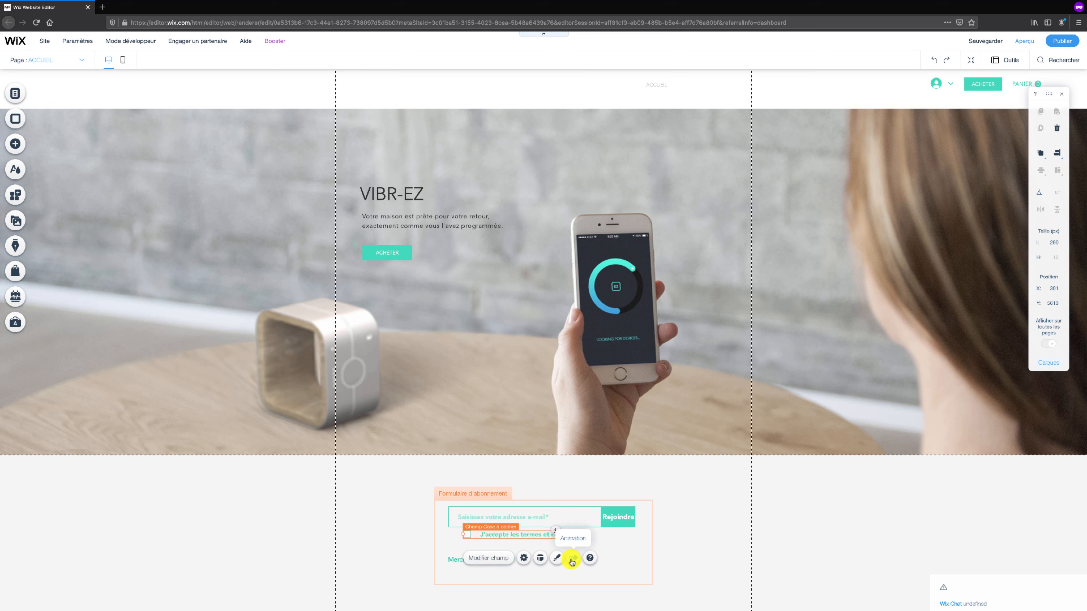
Set the terms checkbox to be checked by default and display its link to the terms of use
{"action": "double_click", "coordinate": [534, 535]}
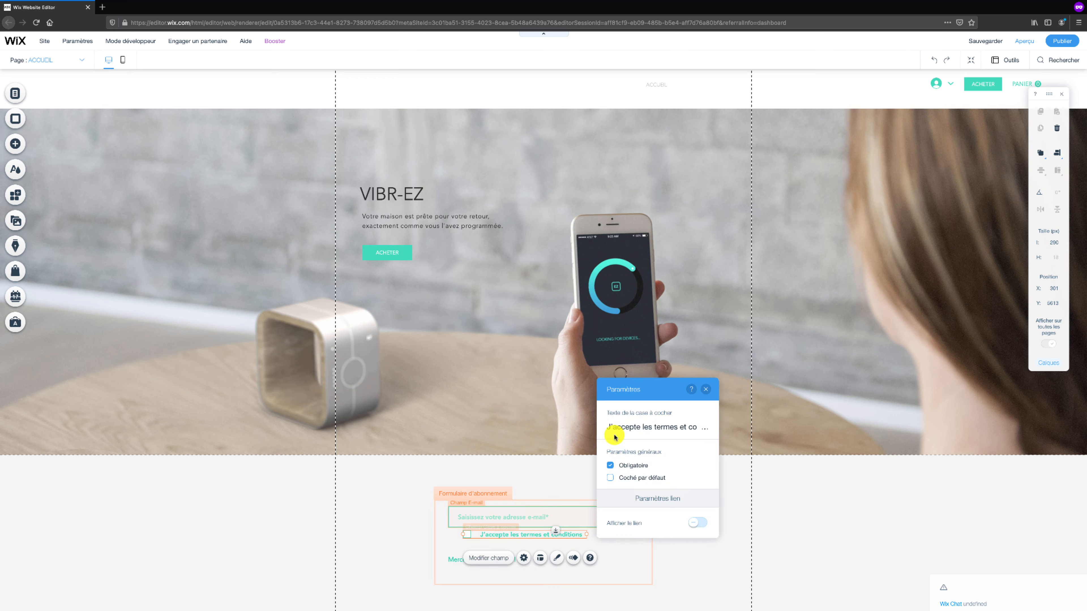
{"action": "left_click", "coordinate": [630, 428]}
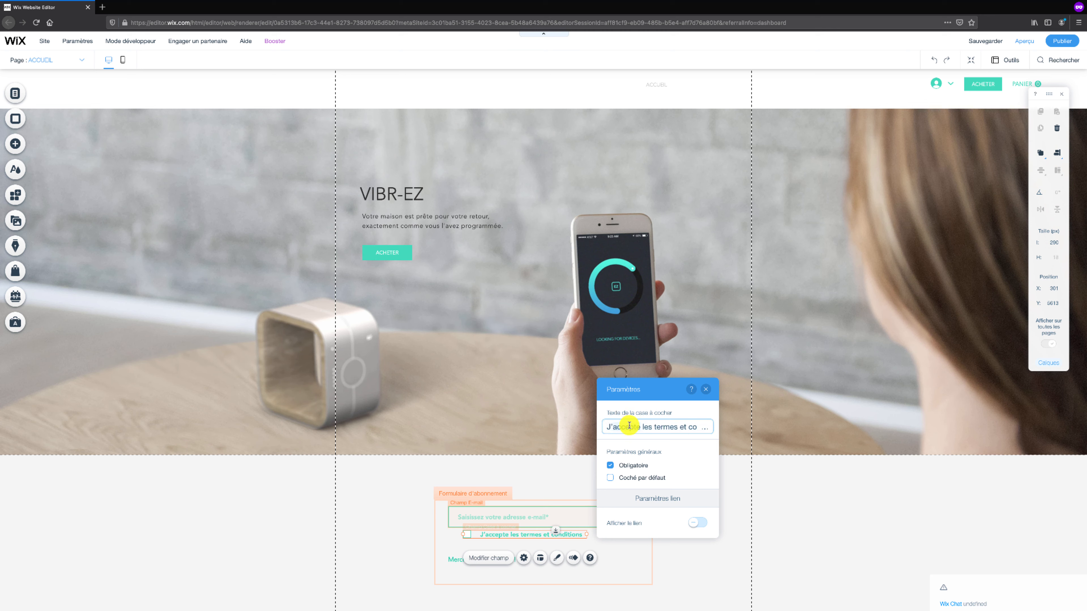
{"action": "key", "text": "Return"}
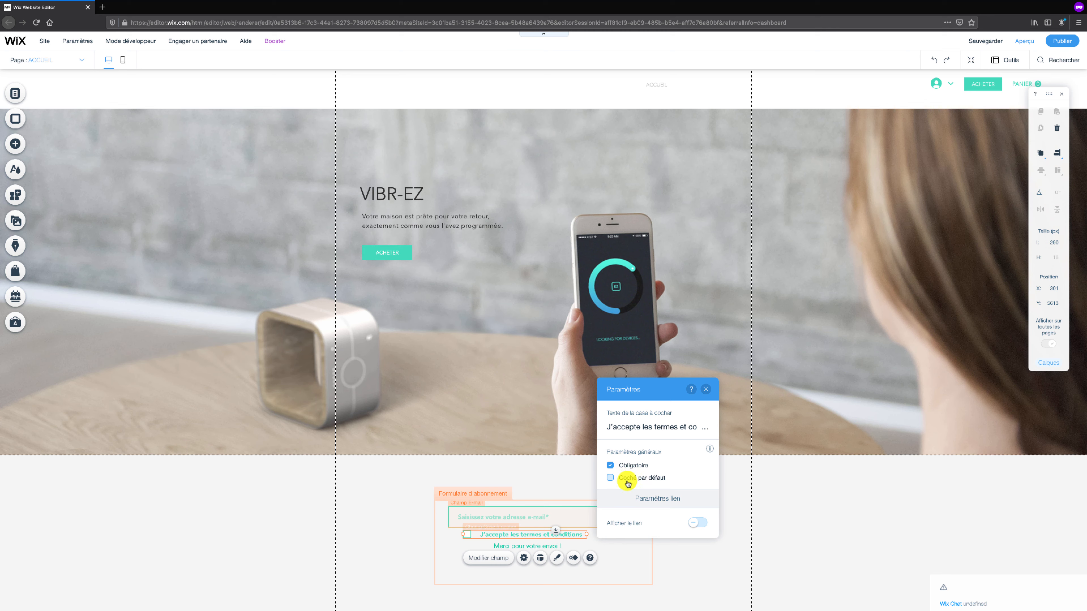
{"action": "left_click", "coordinate": [610, 478]}
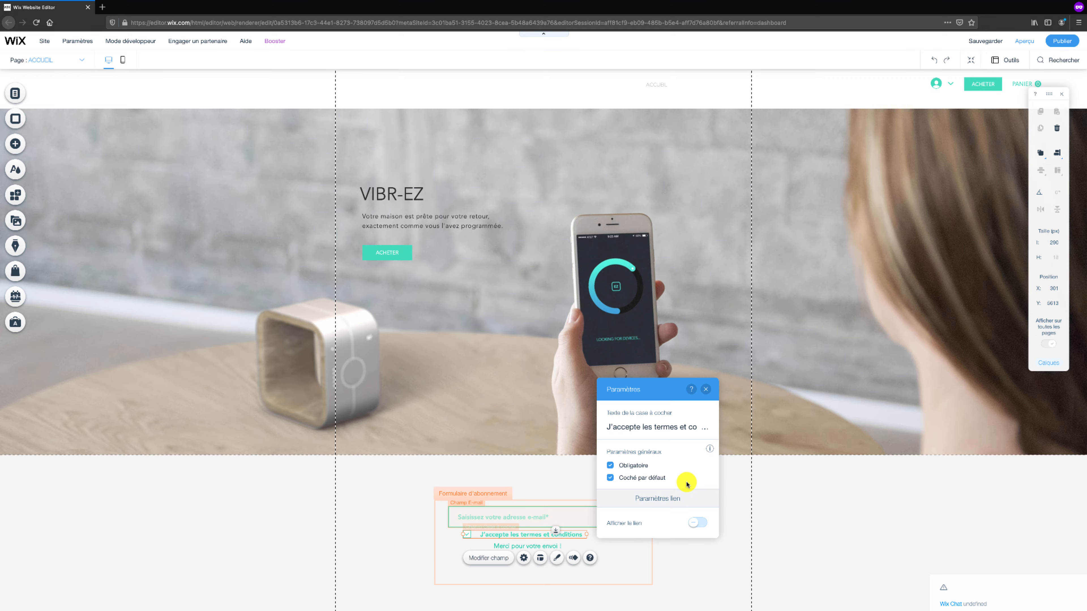
{"action": "left_click", "coordinate": [696, 522]}
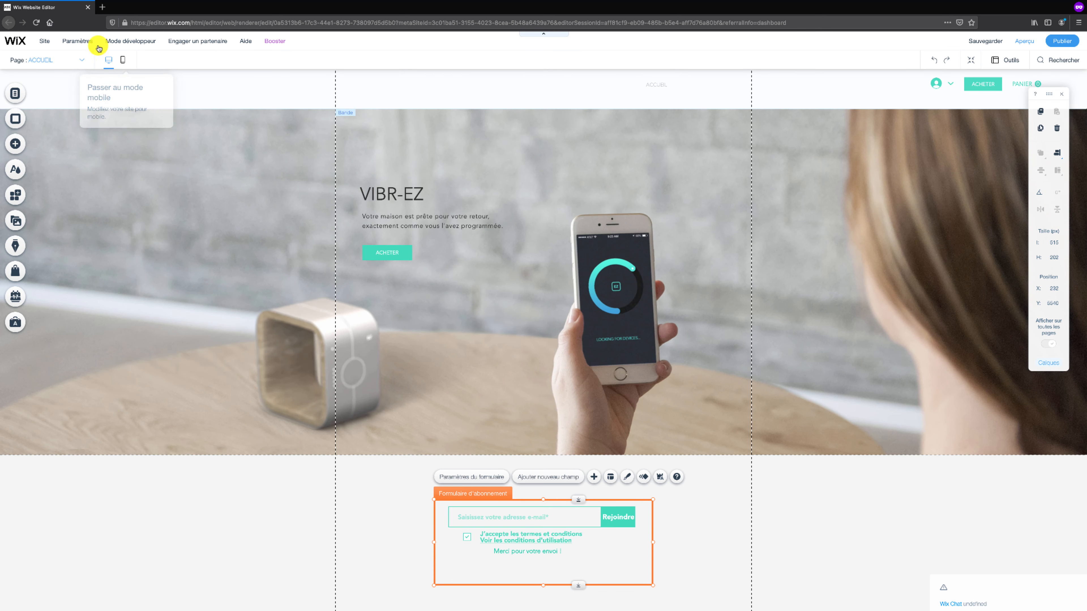
Open the site's dashboard and go to the contact list in its customer management section
{"action": "mouse_move", "coordinate": [91, 43]}
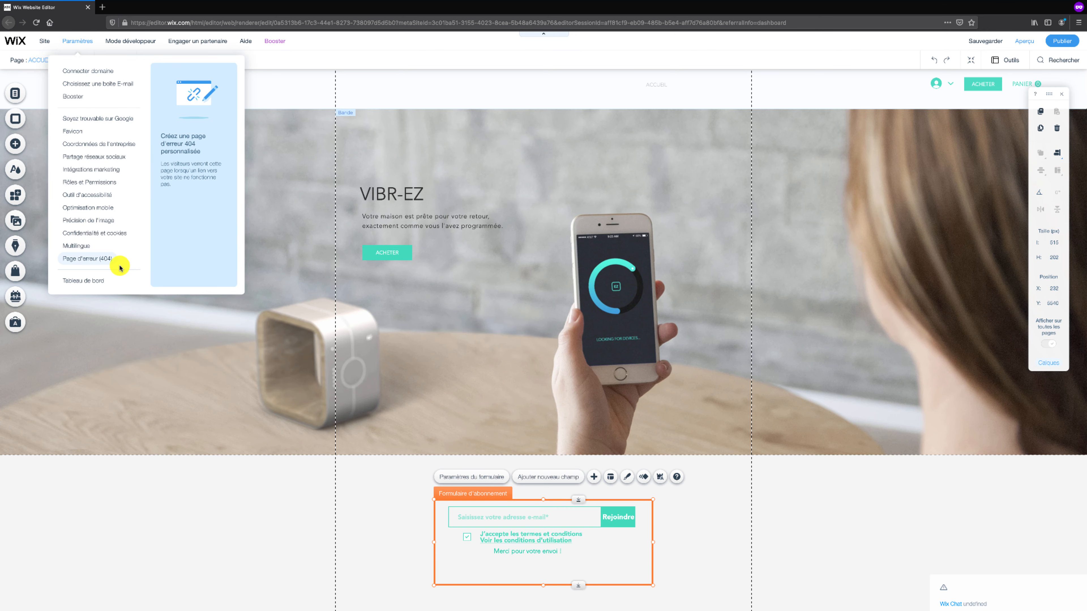
{"action": "left_click", "coordinate": [102, 282]}
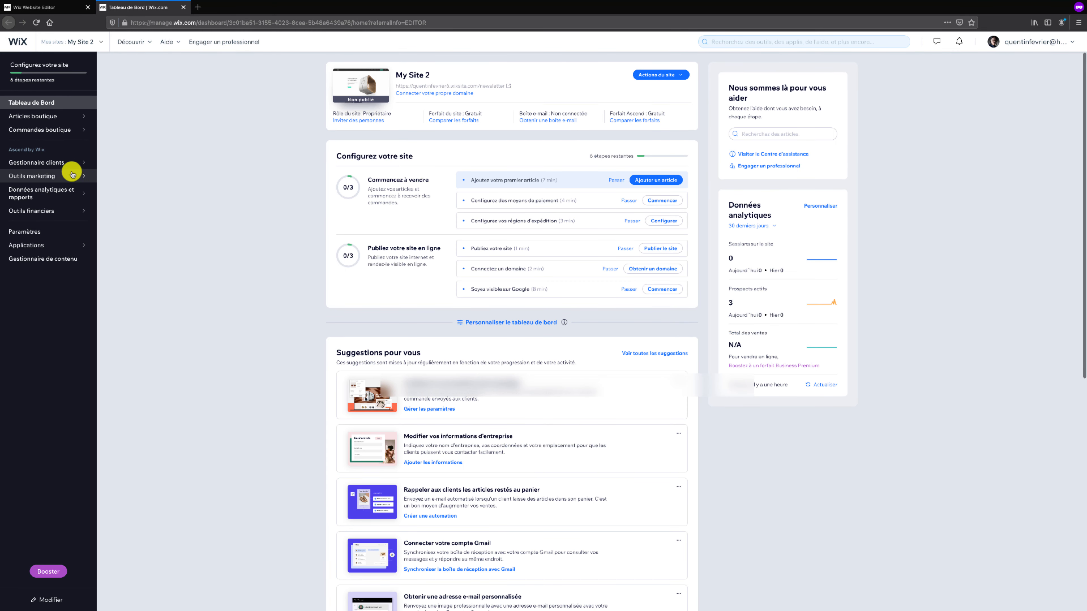
{"action": "mouse_move", "coordinate": [59, 164]}
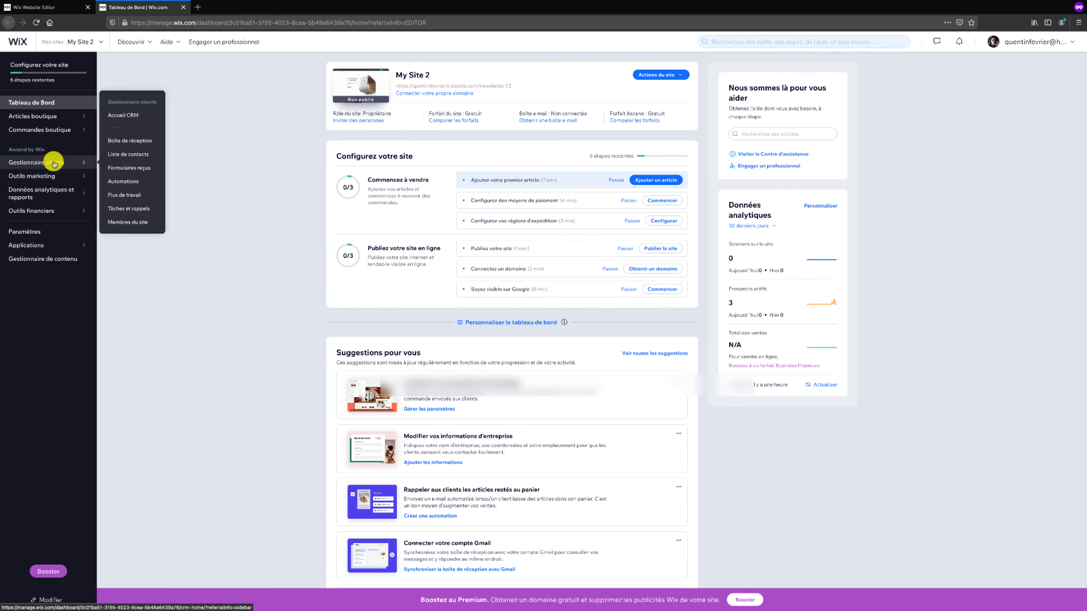
{"action": "left_click", "coordinate": [124, 156]}
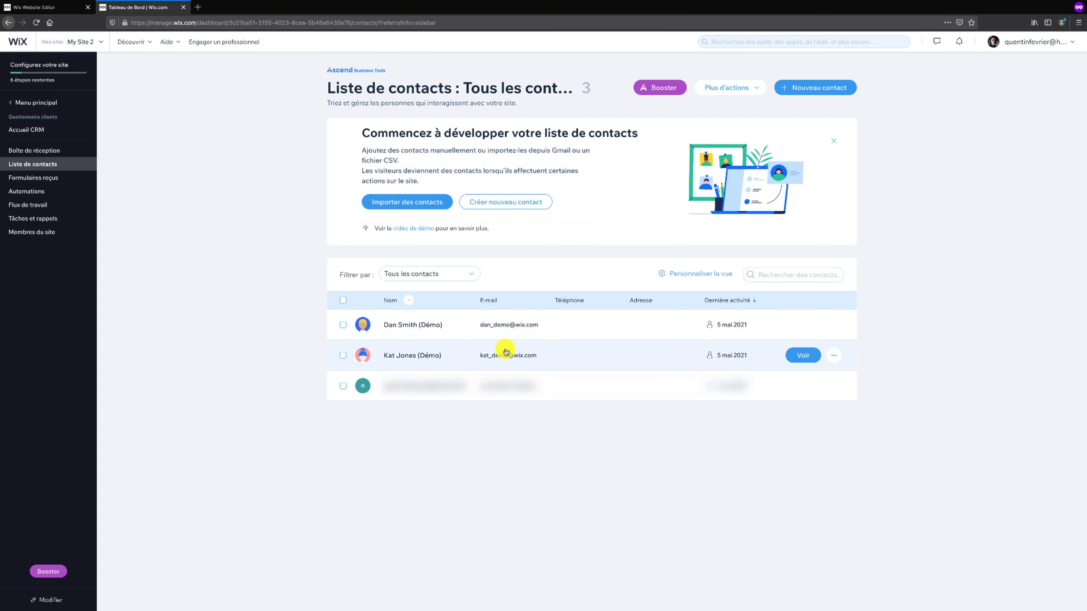
Examine the actions for a selected demo contact and the contact import wizard up to the file upload stage, and discard the import
{"action": "left_click", "coordinate": [343, 325]}
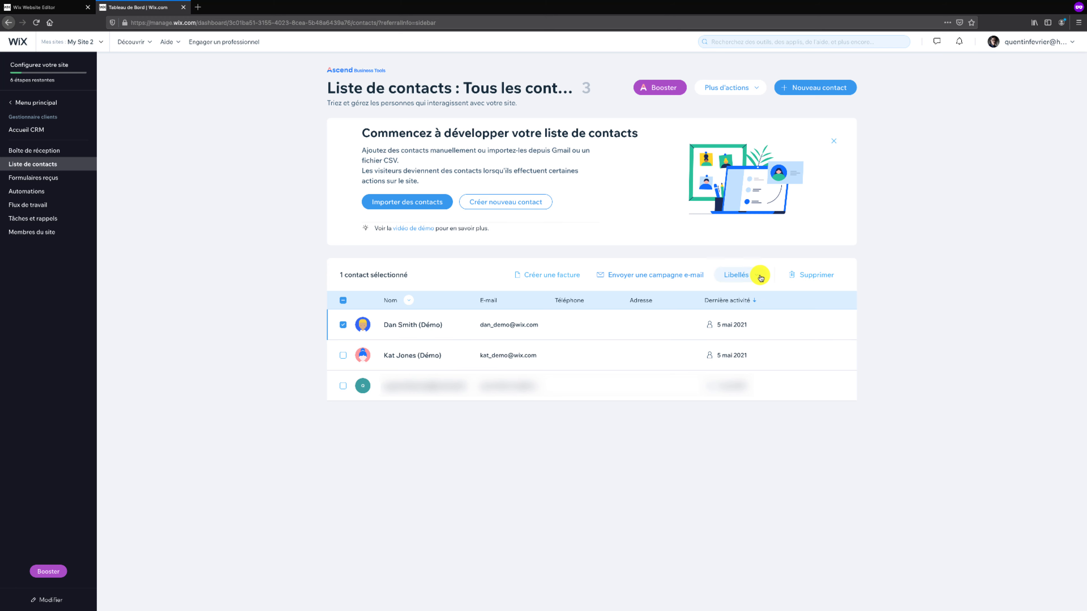
{"action": "left_click", "coordinate": [440, 204]}
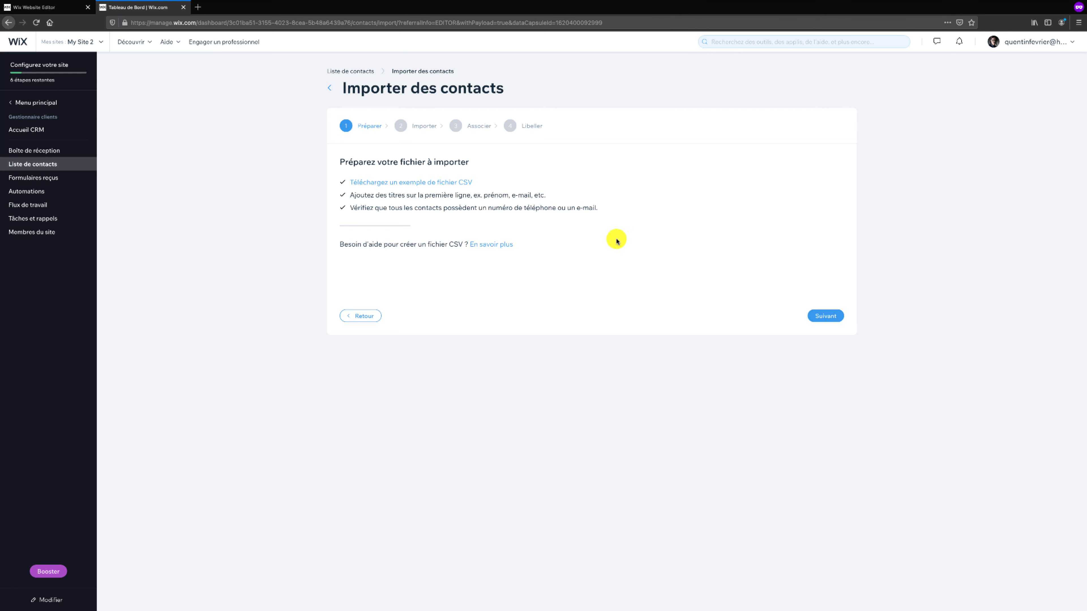
{"action": "left_click", "coordinate": [824, 320]}
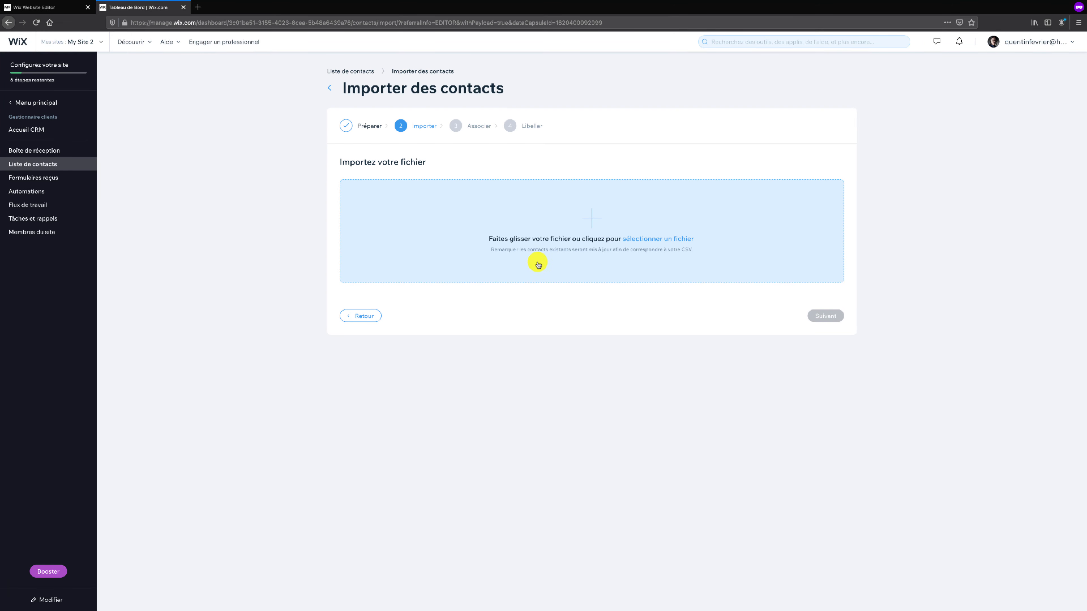
{"action": "left_click", "coordinate": [330, 90]}
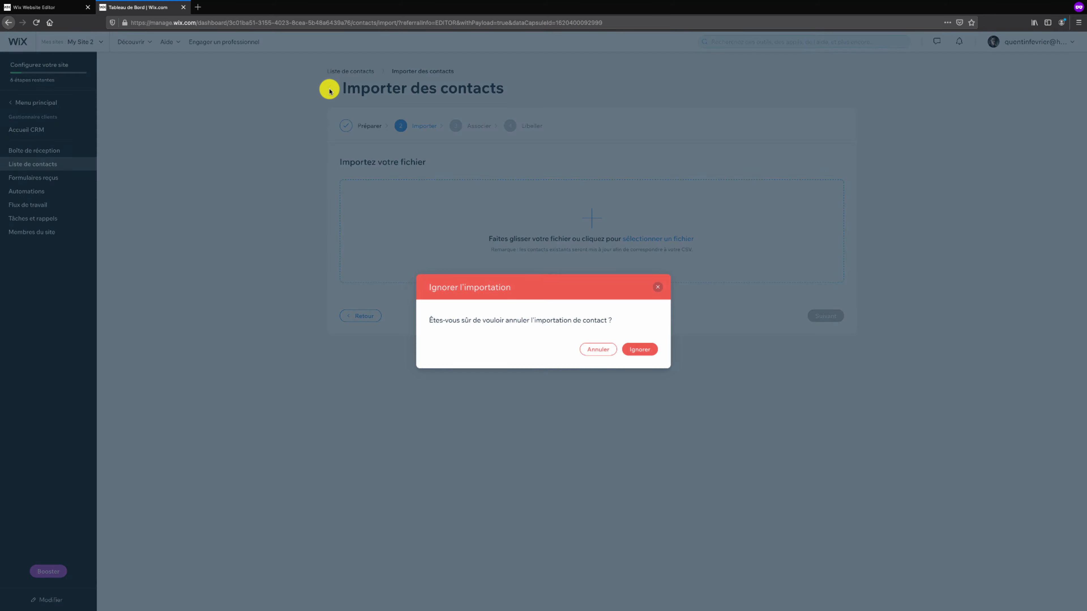
{"action": "left_click", "coordinate": [635, 351]}
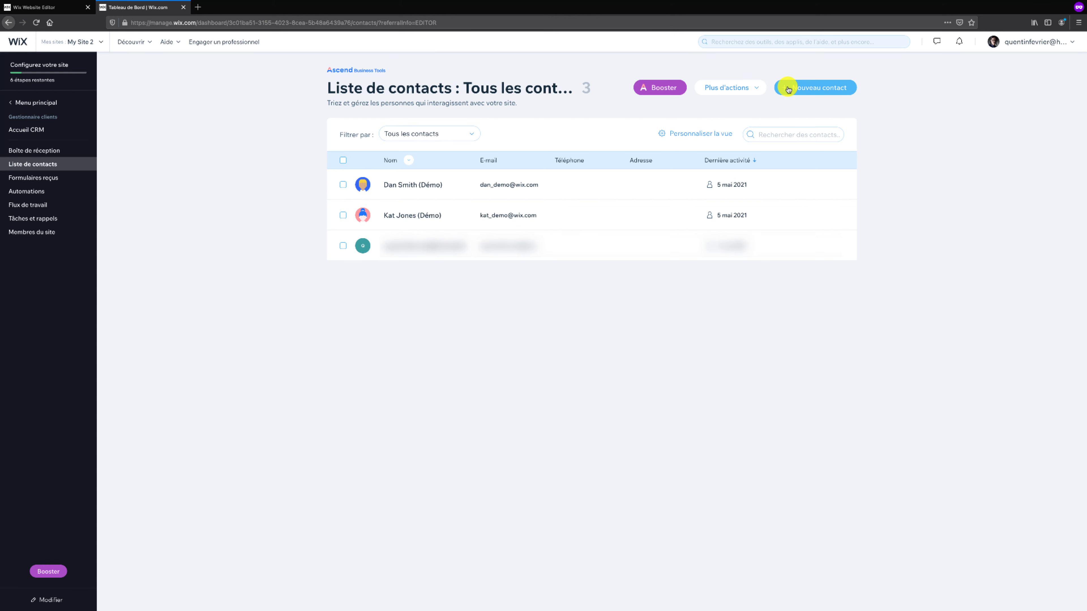
Open the form for creating a new contact
{"action": "left_click", "coordinate": [803, 88]}
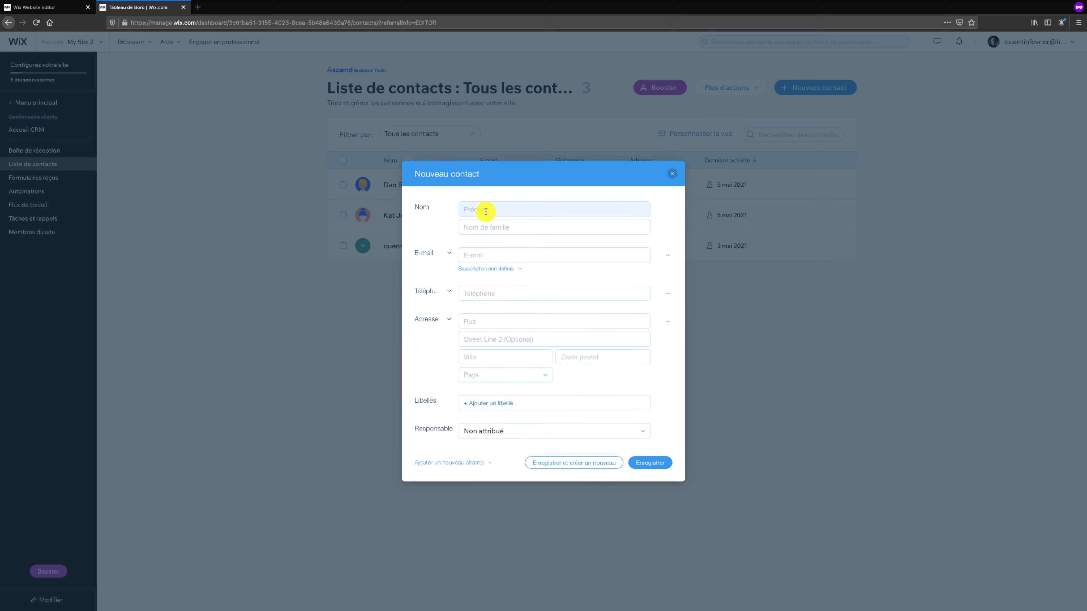